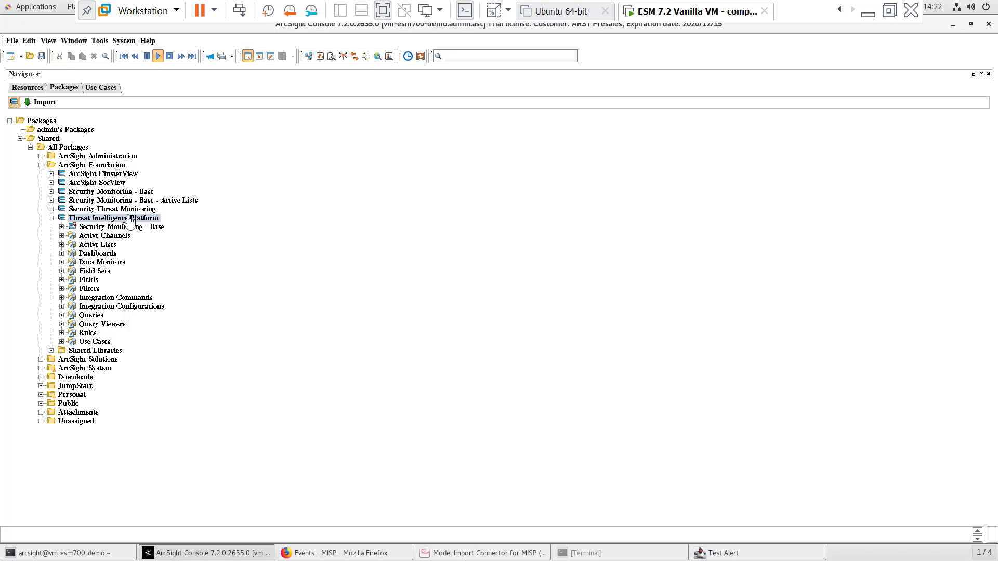
- In Resources, expand Threat Intelligence Platform under ArcSight Foundation and Real-time Rules, showing all nine rule folders
{"action": "left_click", "coordinate": [35, 88]}
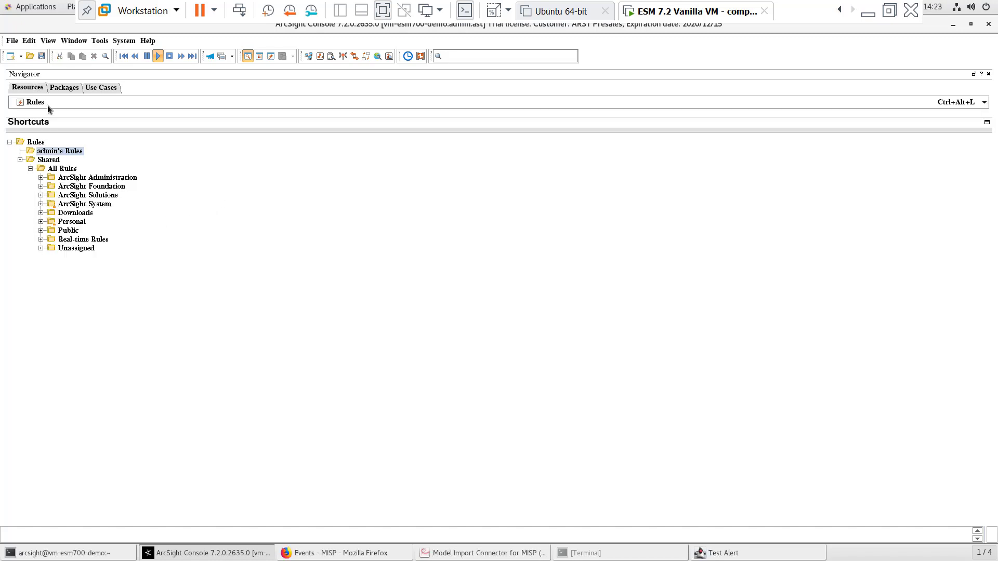
{"action": "left_click", "coordinate": [94, 187]}
{"action": "double_click", "coordinate": [94, 187]}
{"action": "double_click", "coordinate": [115, 215]}
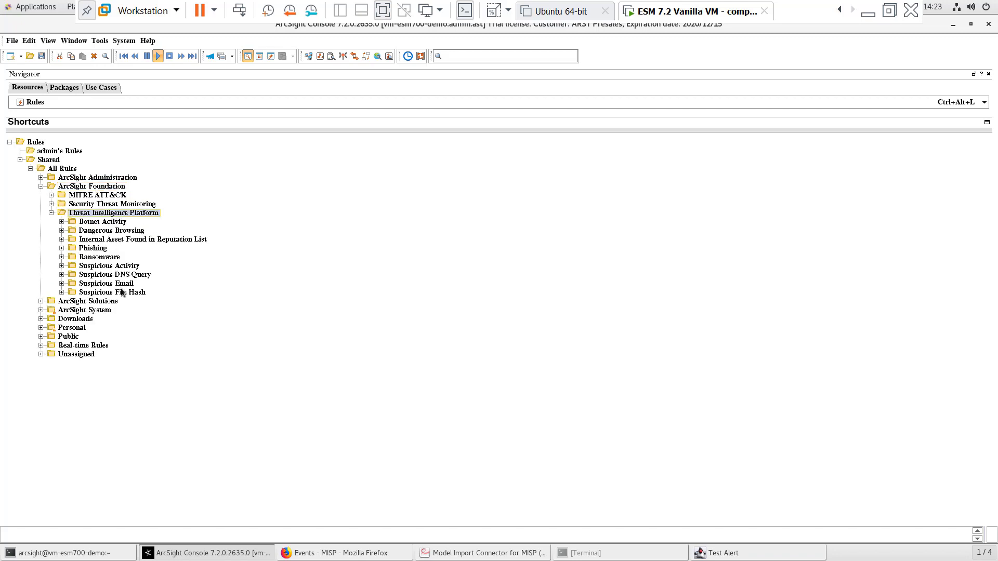
{"action": "double_click", "coordinate": [95, 345]}
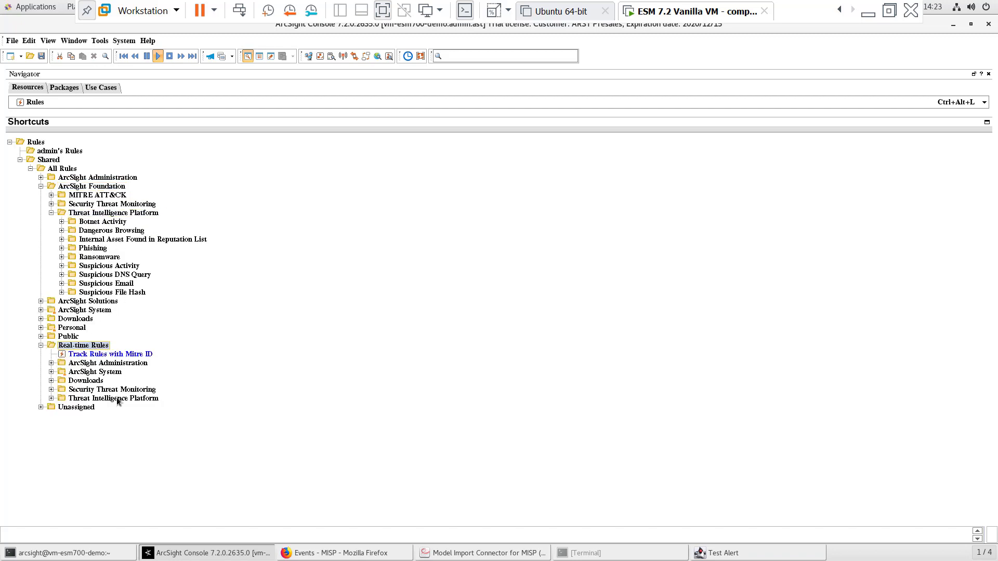
{"action": "double_click", "coordinate": [116, 398]}
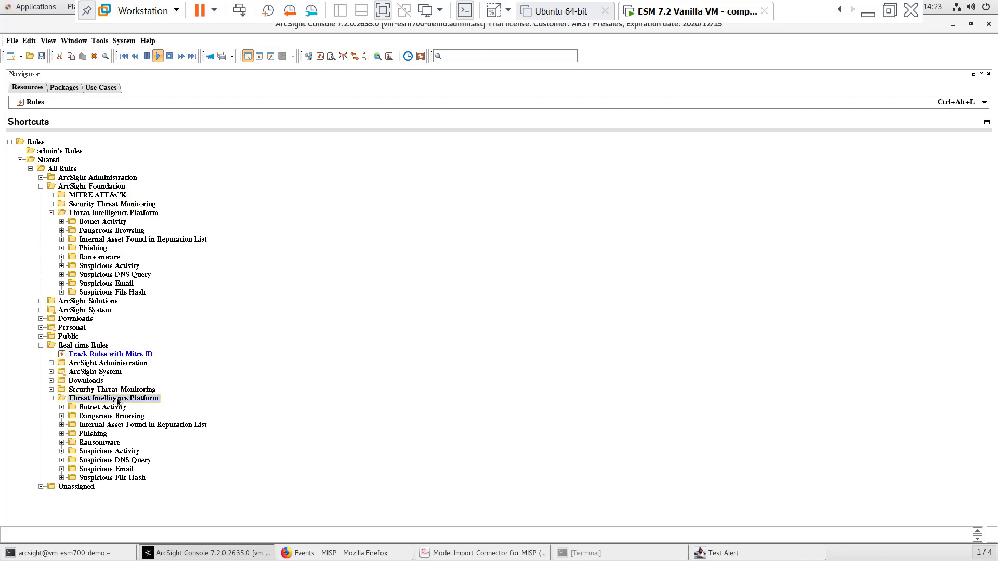
{"action": "left_click", "coordinate": [117, 477], "text": "shift"}
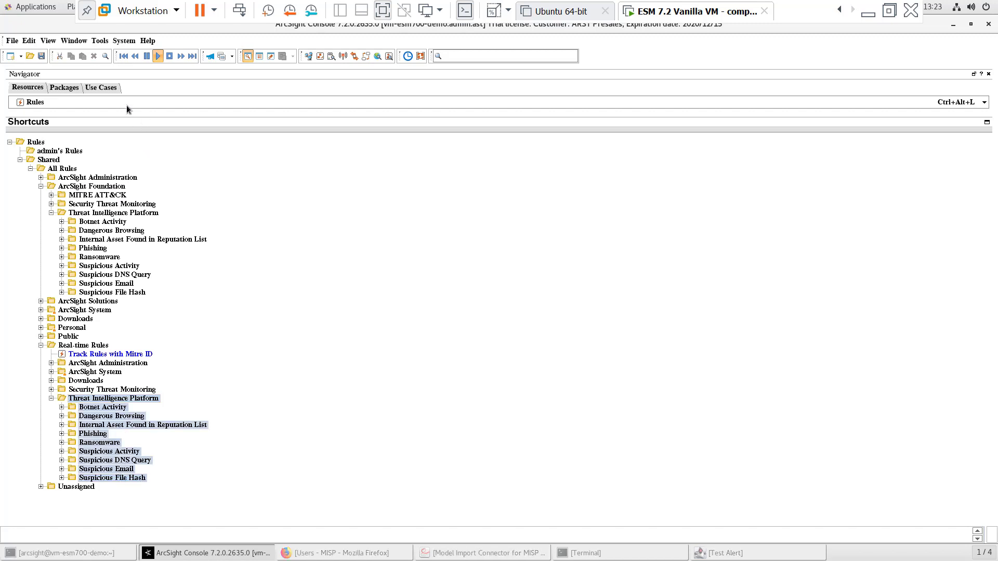
- Switch the resource tree to Lists and expand ArcSight Foundation > Threat Intelligence Platform
{"action": "left_click", "coordinate": [126, 104]}
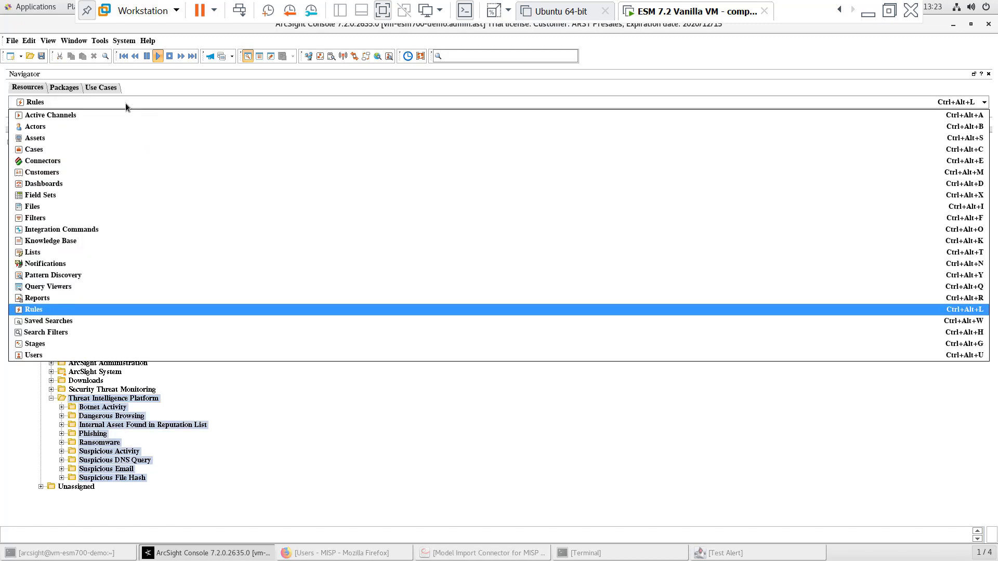
{"action": "left_click", "coordinate": [109, 252]}
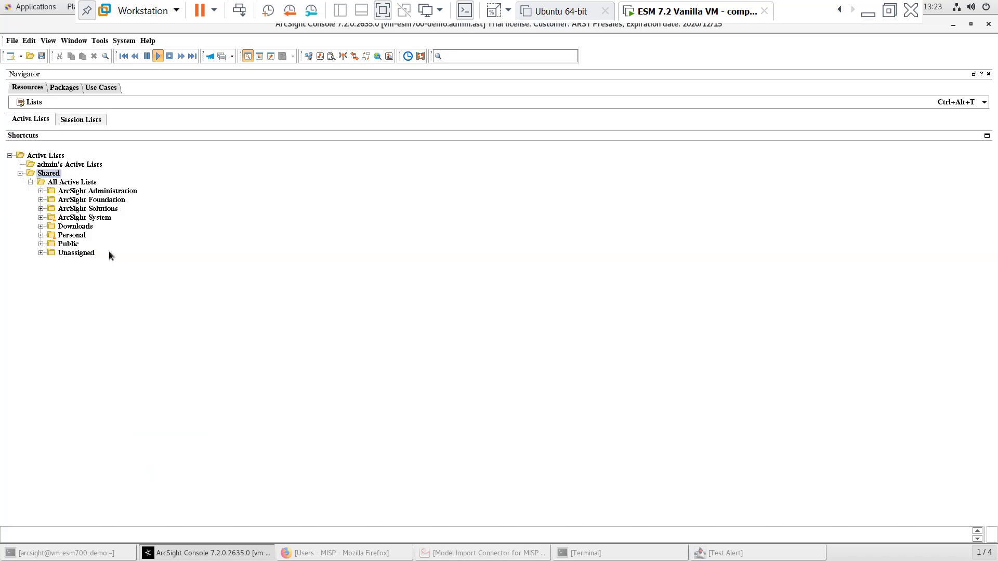
{"action": "double_click", "coordinate": [125, 199]}
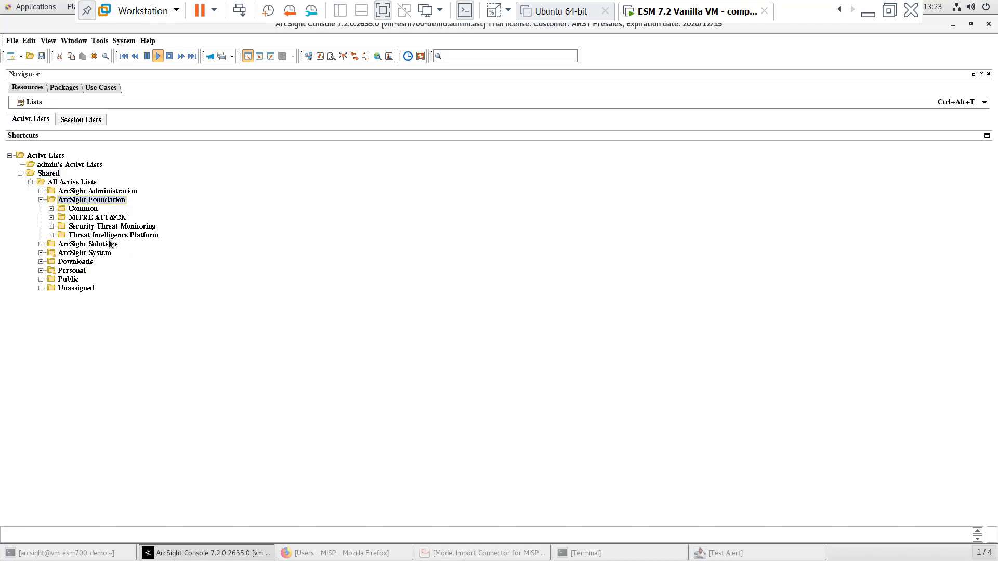
{"action": "left_click", "coordinate": [109, 236]}
{"action": "double_click", "coordinate": [110, 237]}
- Open the Suspicious Hash List for editing to view its capacity 500, 30-day TTL and hashValue fields
{"action": "left_click", "coordinate": [126, 261]}
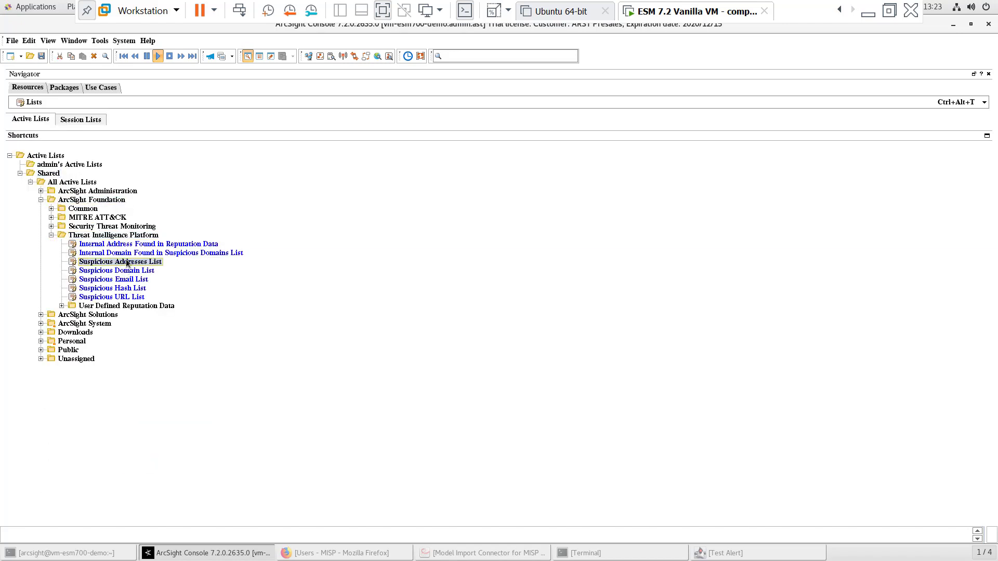
{"action": "left_click", "coordinate": [126, 296], "text": "shift"}
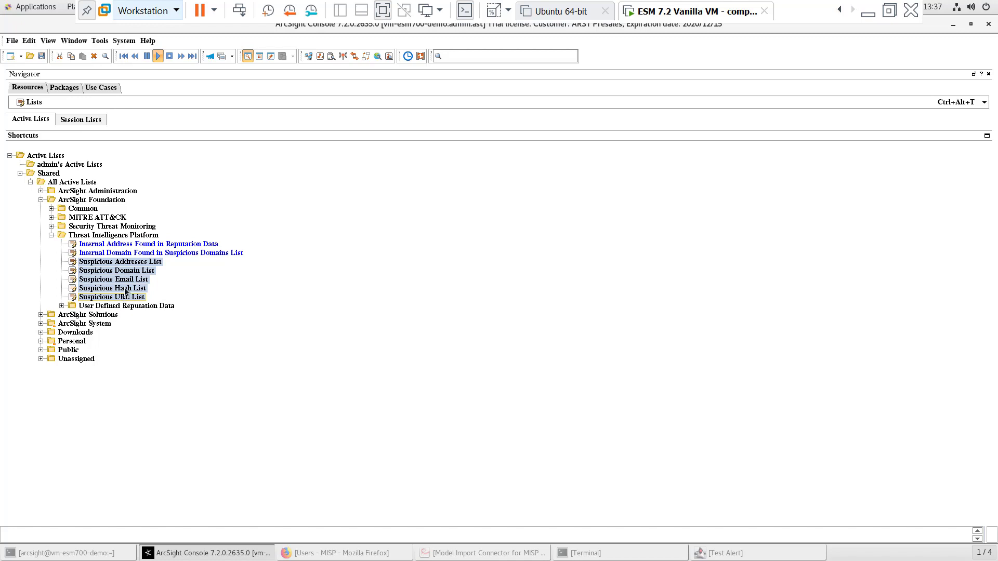
{"action": "left_click", "coordinate": [125, 289]}
{"action": "right_click", "coordinate": [126, 289]}
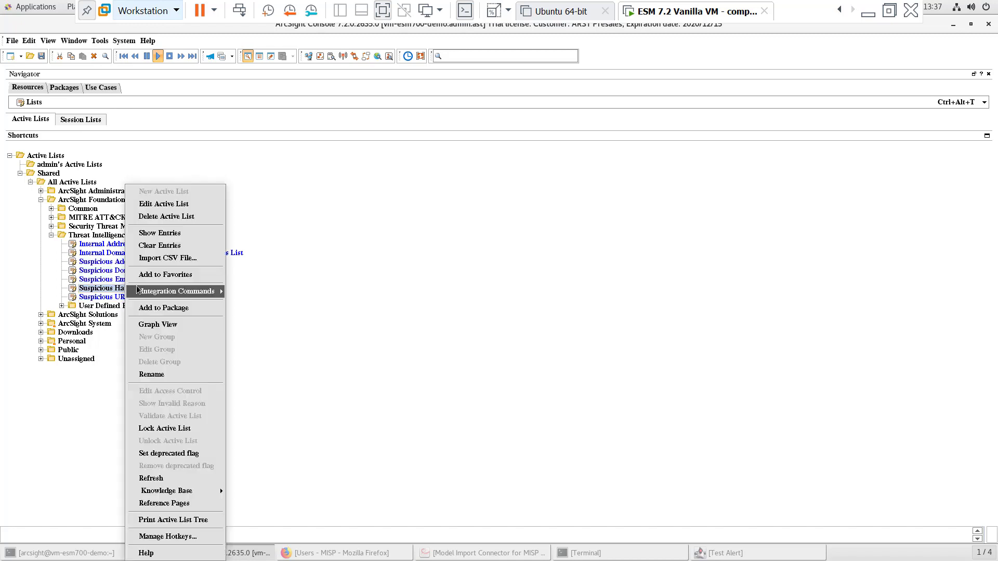
{"action": "left_click", "coordinate": [162, 203]}
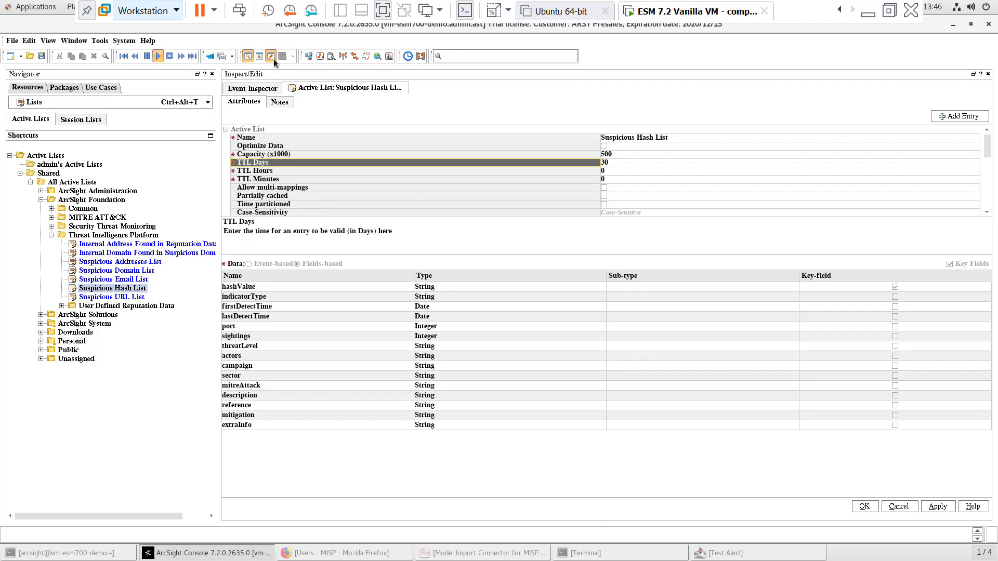
- Show the entries of the Suspicious Hash List, which is still empty
{"action": "left_click", "coordinate": [271, 57]}
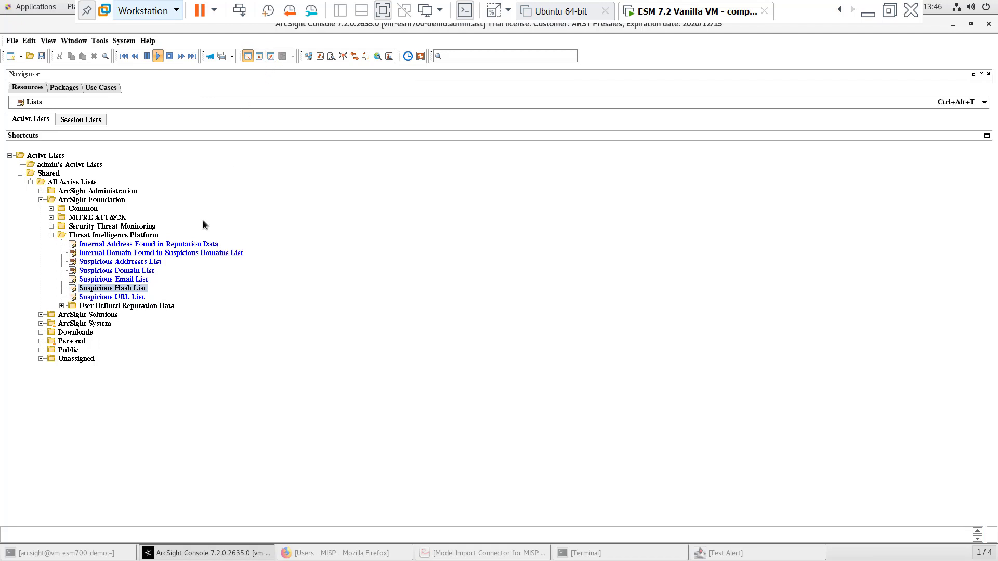
{"action": "right_click", "coordinate": [133, 289]}
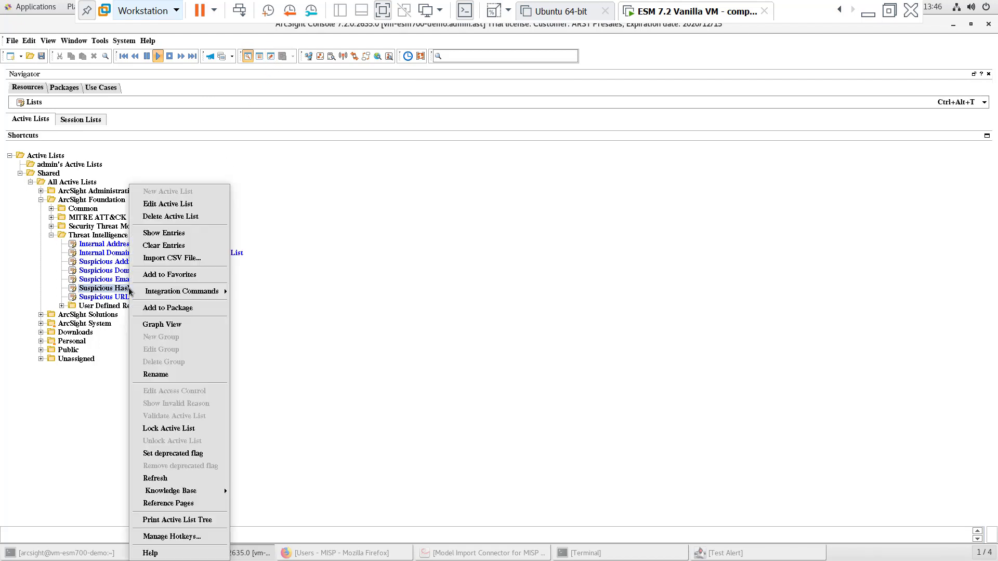
{"action": "left_click", "coordinate": [166, 237]}
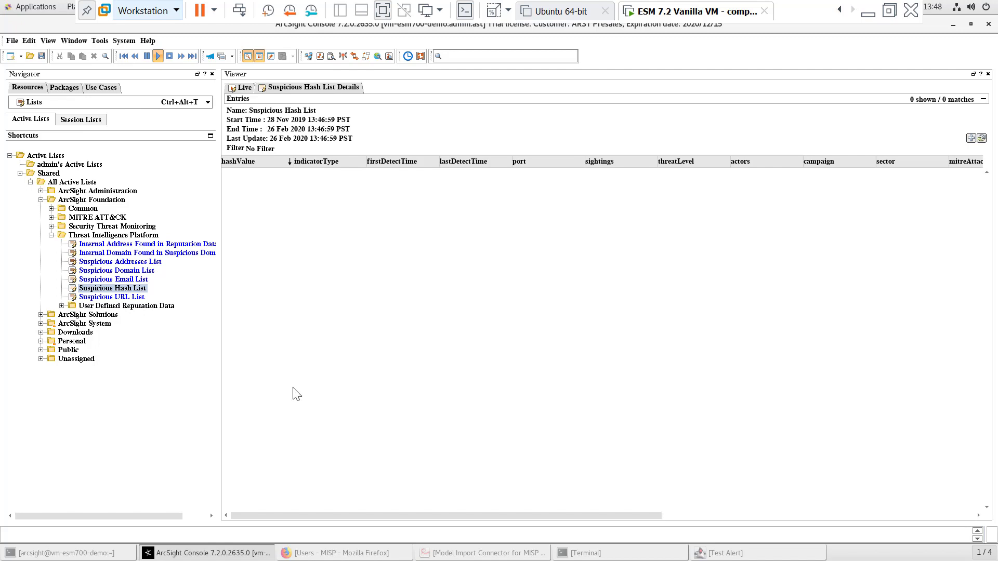
- Open the Reputation Data Overview dashboard from ArcSight Foundation > Threat Intelligence Platform dashboards
{"action": "left_click", "coordinate": [65, 104]}
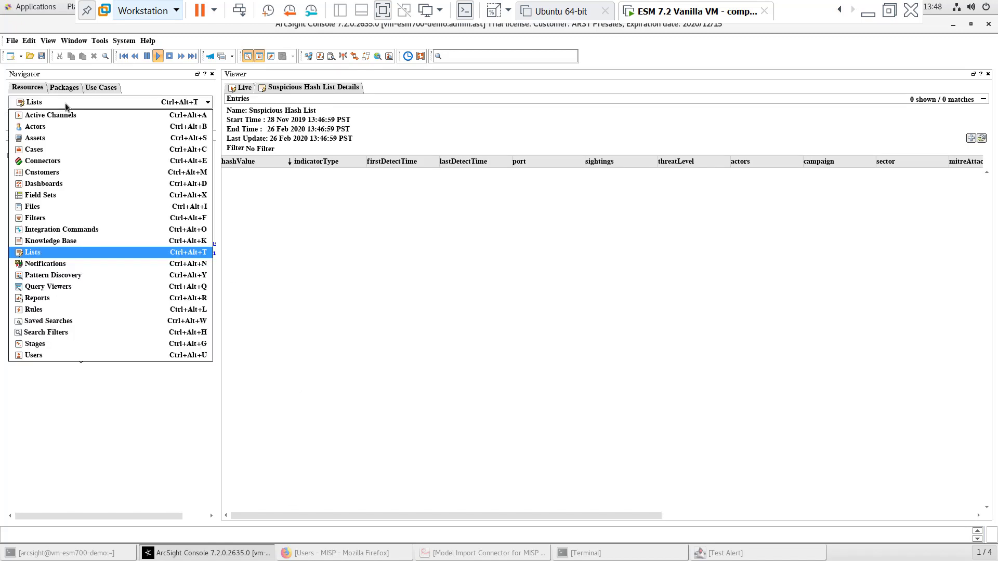
{"action": "left_click", "coordinate": [57, 184]}
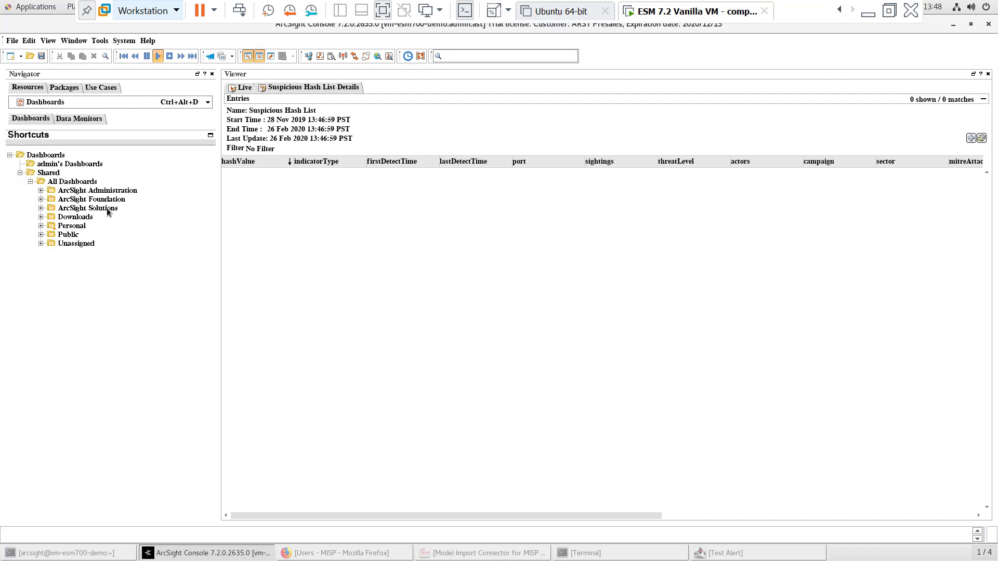
{"action": "double_click", "coordinate": [112, 201]}
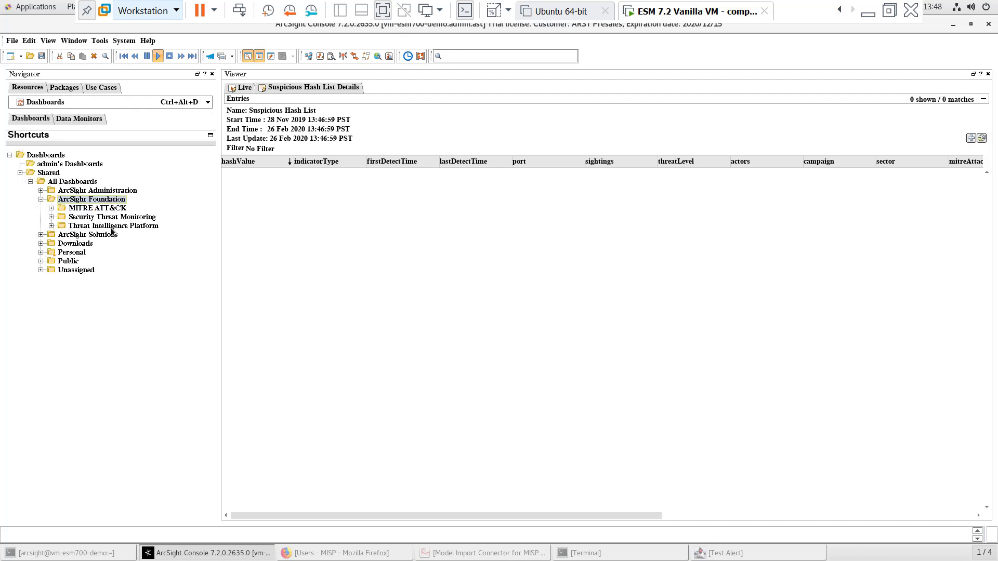
{"action": "double_click", "coordinate": [117, 226]}
{"action": "left_click", "coordinate": [120, 235]}
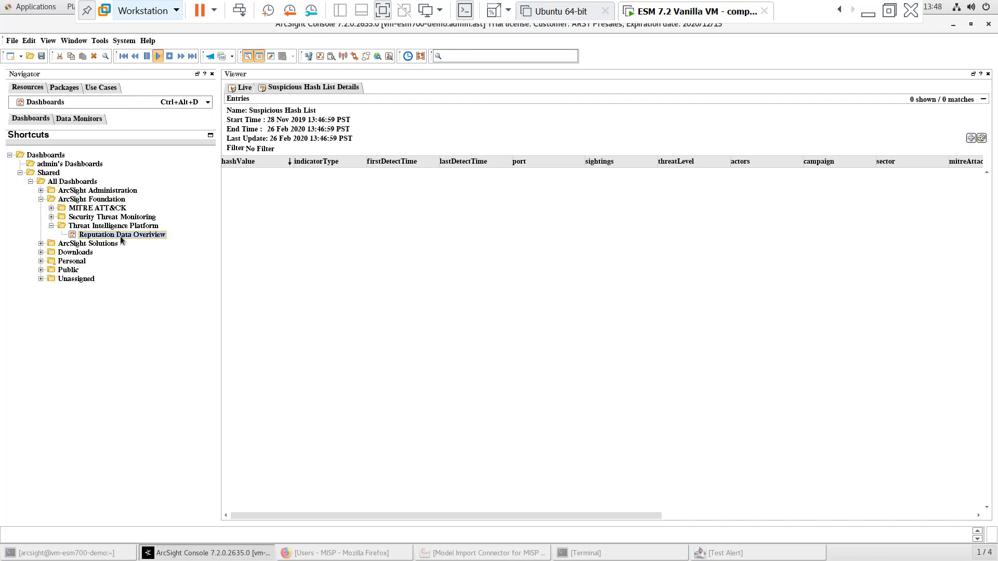
{"action": "double_click", "coordinate": [120, 236]}
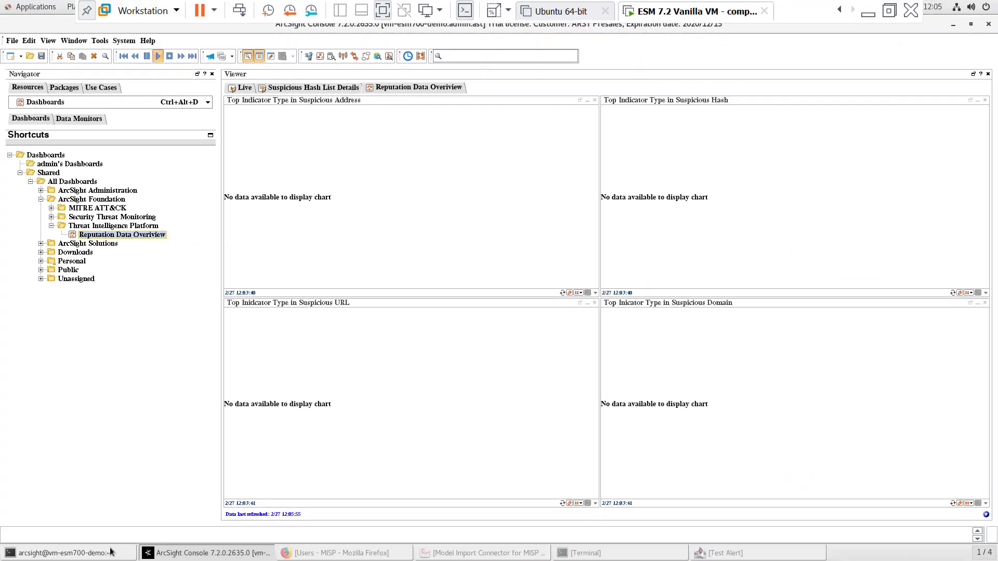
- Run the MispModelConnector installer with sudo and set the install folder to /opt/arcsight/connector/misp
{"action": "left_click", "coordinate": [109, 554]}
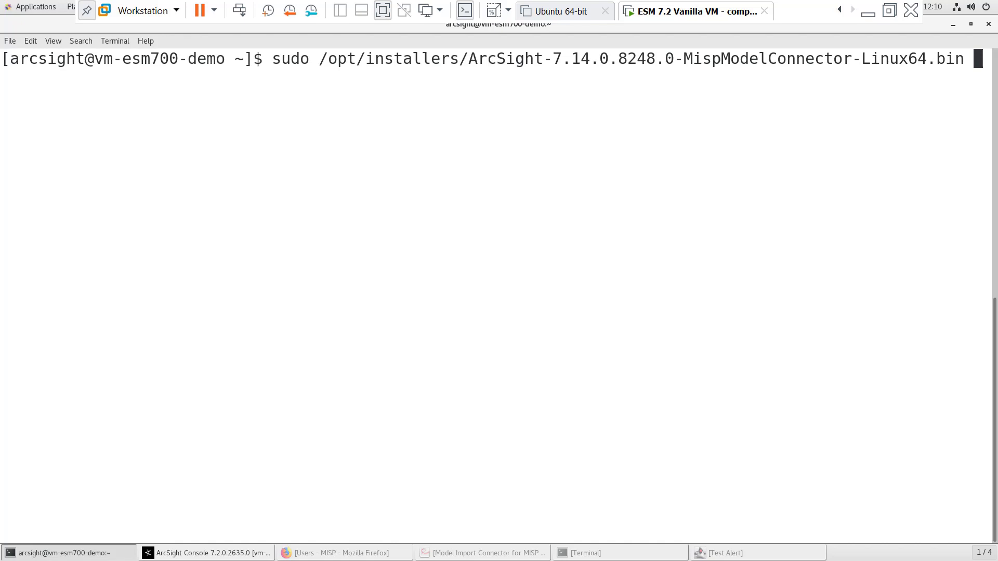
{"action": "key", "text": "Return"}
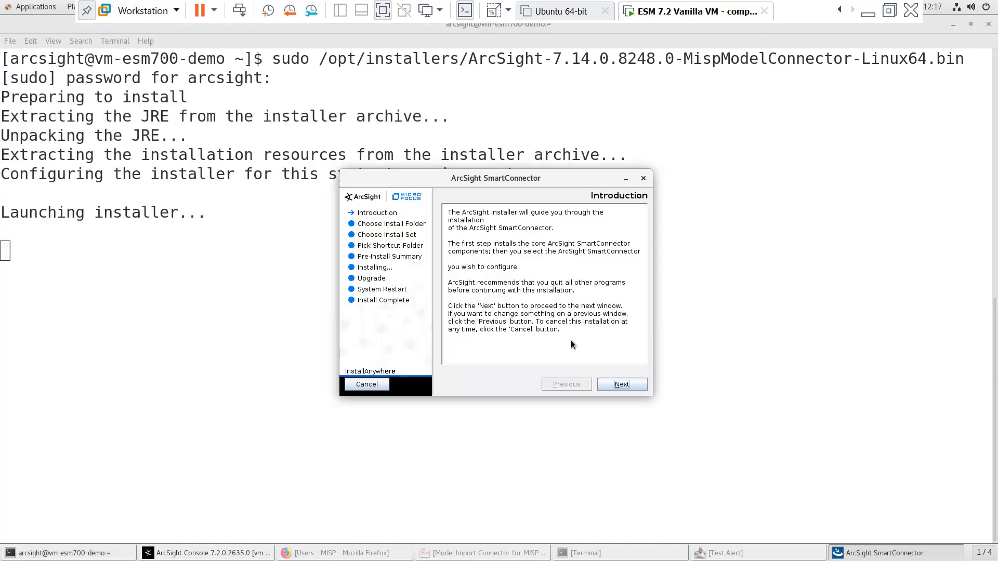
{"action": "key", "text": "Return"}
{"action": "type", "text": "/opt/arcsight/connector/misp"}
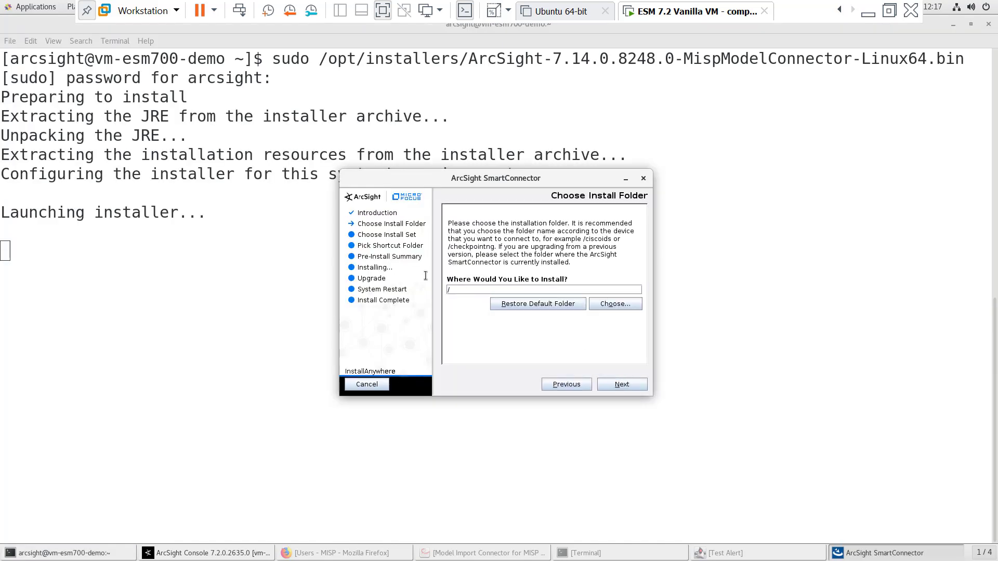
- Install the SmartConnector and accept the MISP model import connector type to reach parameter details
{"action": "left_click", "coordinate": [621, 385]}
{"action": "left_click", "coordinate": [621, 384]}
{"action": "left_click", "coordinate": [621, 380]}
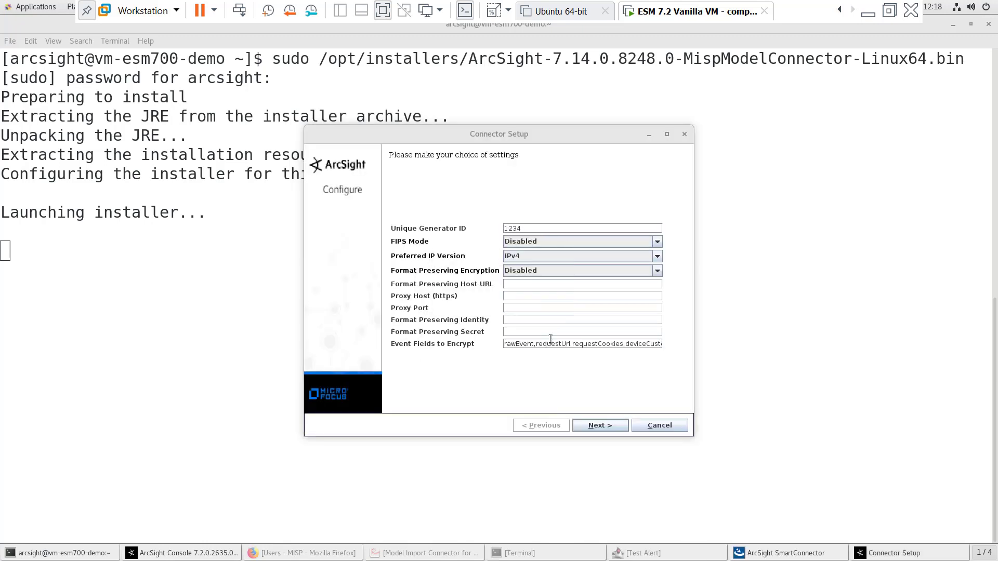
{"action": "left_click", "coordinate": [601, 426]}
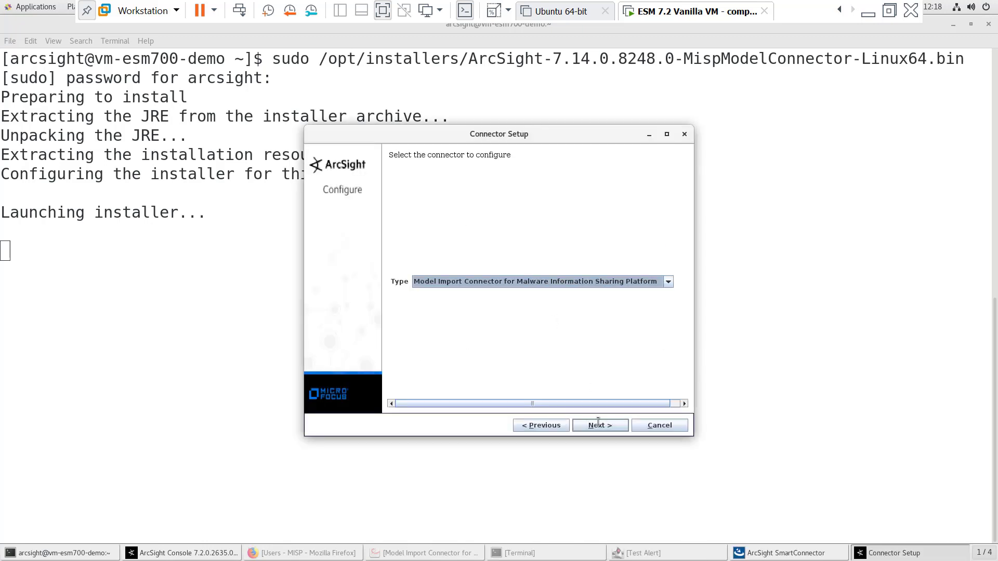
{"action": "left_click", "coordinate": [600, 425]}
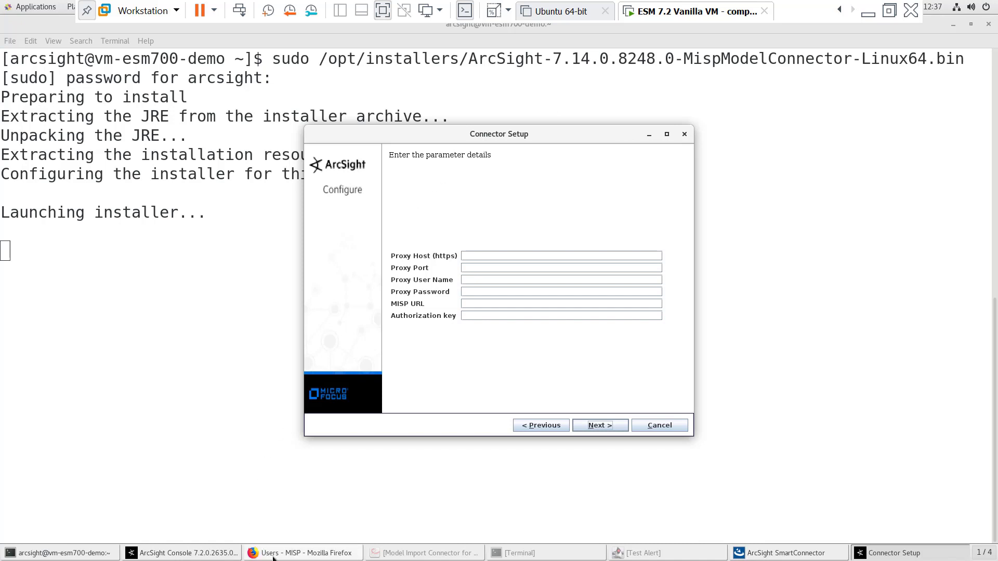
- Log in to MISP and copy the Automation page's API key into the connector's Authorization key field
{"action": "left_click", "coordinate": [274, 553]}
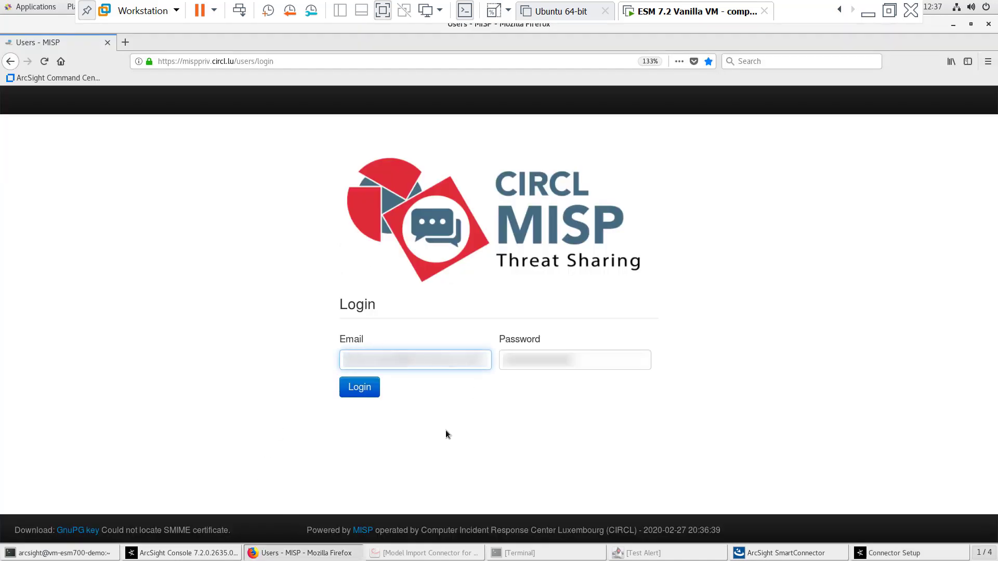
{"action": "left_click", "coordinate": [365, 394]}
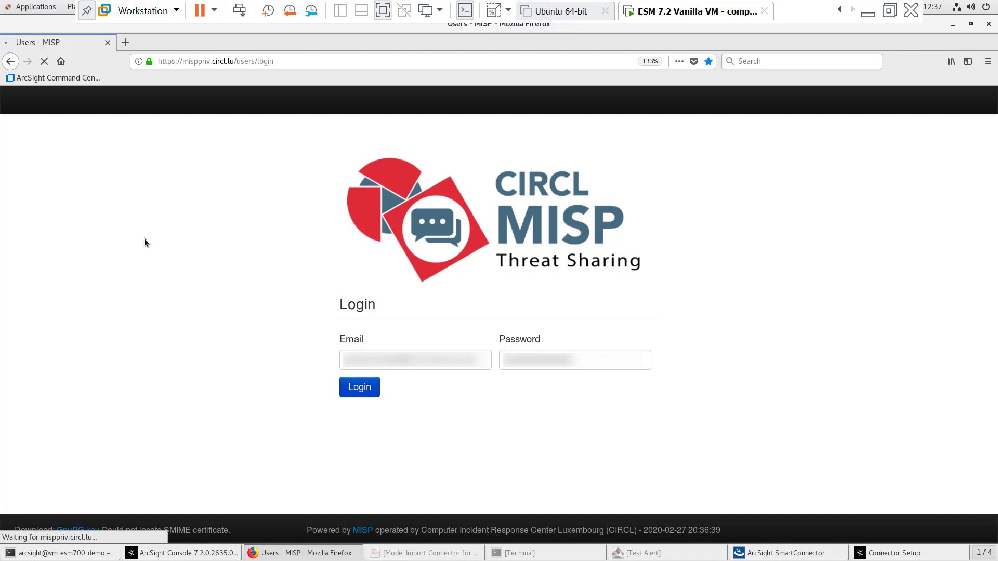
{"action": "mouse_move", "coordinate": [81, 104]}
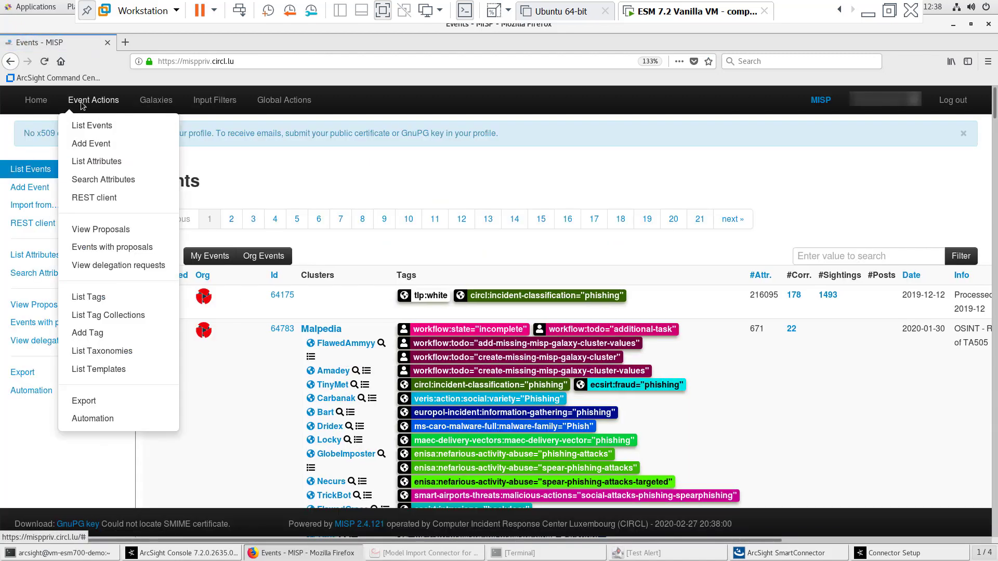
{"action": "left_click", "coordinate": [101, 423]}
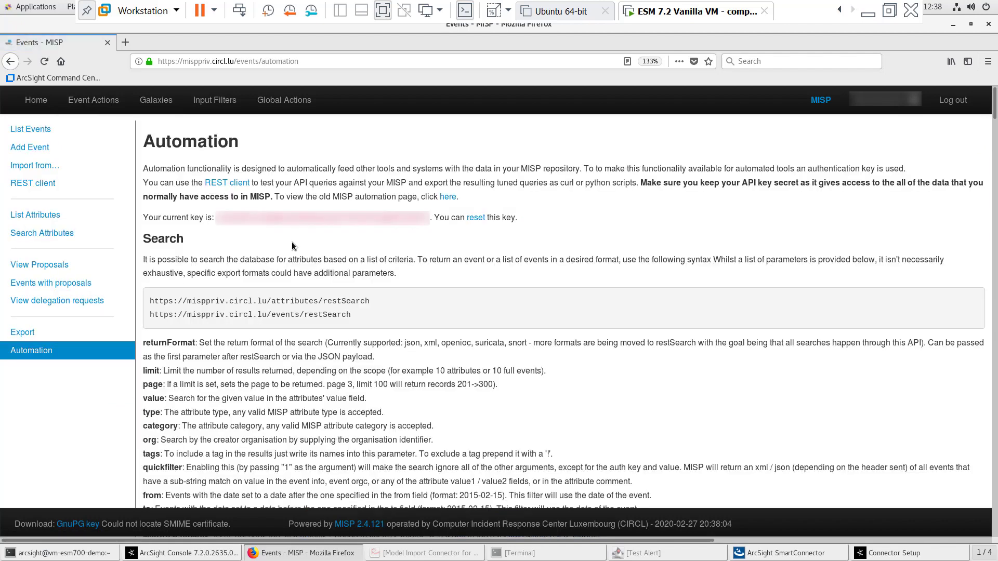
{"action": "double_click", "coordinate": [297, 218]}
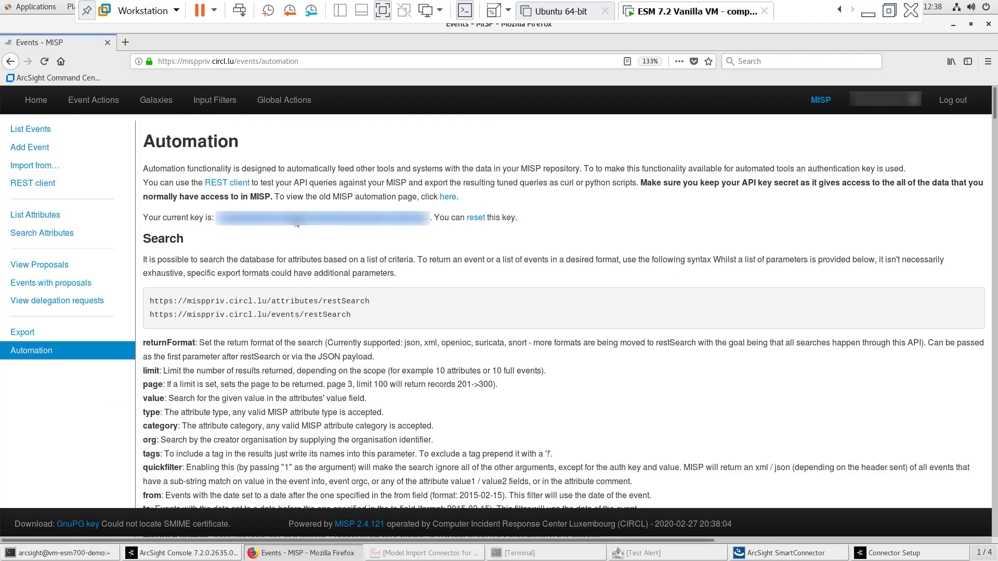
{"action": "left_click", "coordinate": [862, 555]}
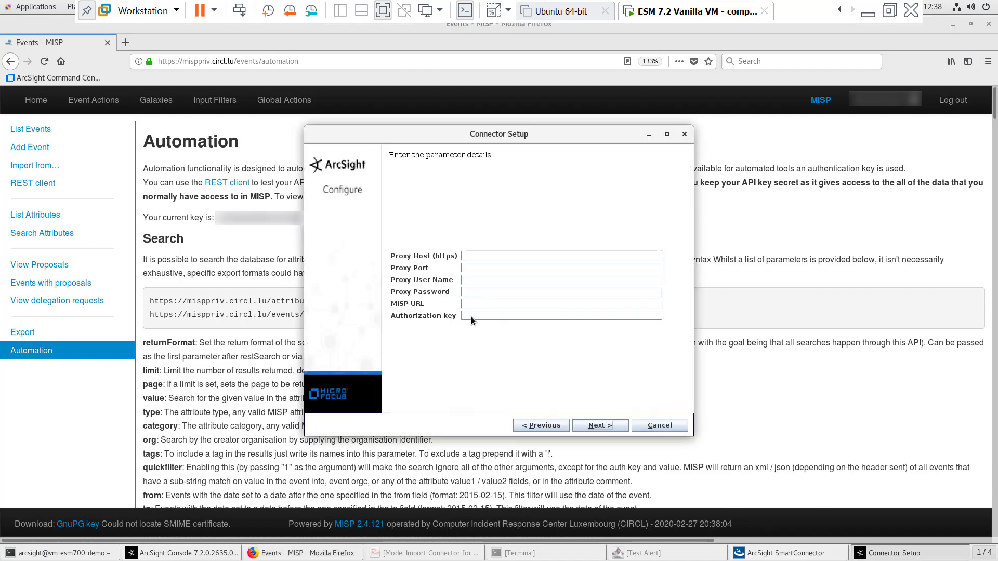
{"action": "left_click", "coordinate": [470, 317]}
- Select and copy the MISP base URL from the browser's address bar
{"action": "left_click", "coordinate": [221, 373]}
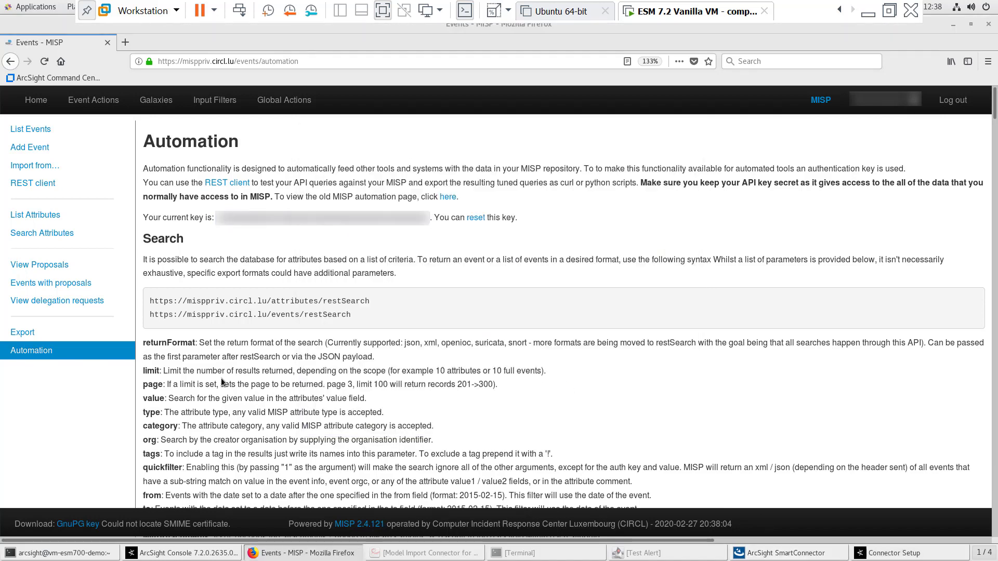
{"action": "left_click", "coordinate": [318, 60]}
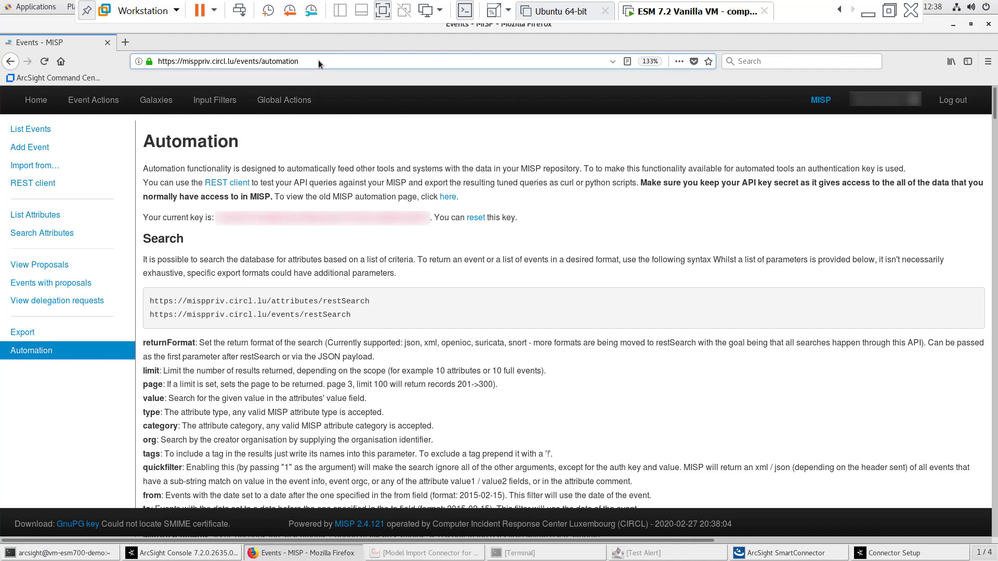
{"action": "key", "text": "shift+Right"}
{"action": "key", "text": "shift+Right"}
{"action": "key", "text": "shift+Right"}
{"action": "key", "text": "shift+Right"}
{"action": "key", "text": "shift+Right"}
{"action": "key", "text": "shift+Right"}
{"action": "key", "text": "shift+Right"}
{"action": "key", "text": "shift+Right"}
{"action": "key", "text": "shift+Right"}
{"action": "key", "text": "shift+Right"}
{"action": "key", "text": "shift+Right"}
{"action": "key", "text": "shift+Right"}
{"action": "key", "text": "shift+Right"}
{"action": "key", "text": "shift+Right"}
{"action": "key", "text": "shift+Right"}
{"action": "key", "text": "shift+Right"}
{"action": "key", "text": "shift+Right"}
{"action": "key", "text": "shift+Right"}
{"action": "key", "text": "shift+Right"}
{"action": "key", "text": "shift+Right"}
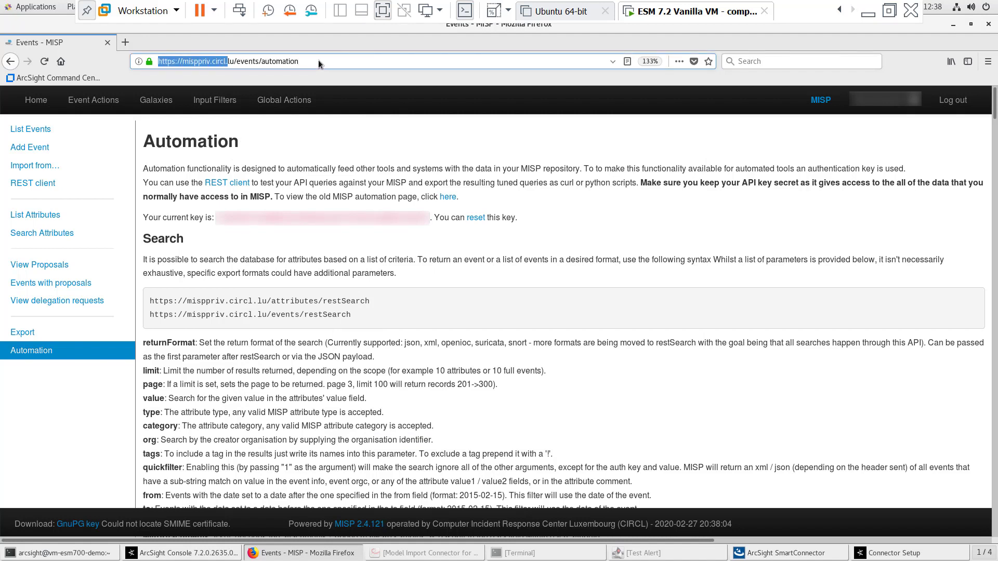
{"action": "key", "text": "shift+Right"}
{"action": "key", "text": "shift+Right"}
{"action": "key", "text": "shift+Right"}
{"action": "key", "text": "shift+Right"}
{"action": "key", "text": "ctrl+c"}
{"action": "left_click", "coordinate": [894, 552]}
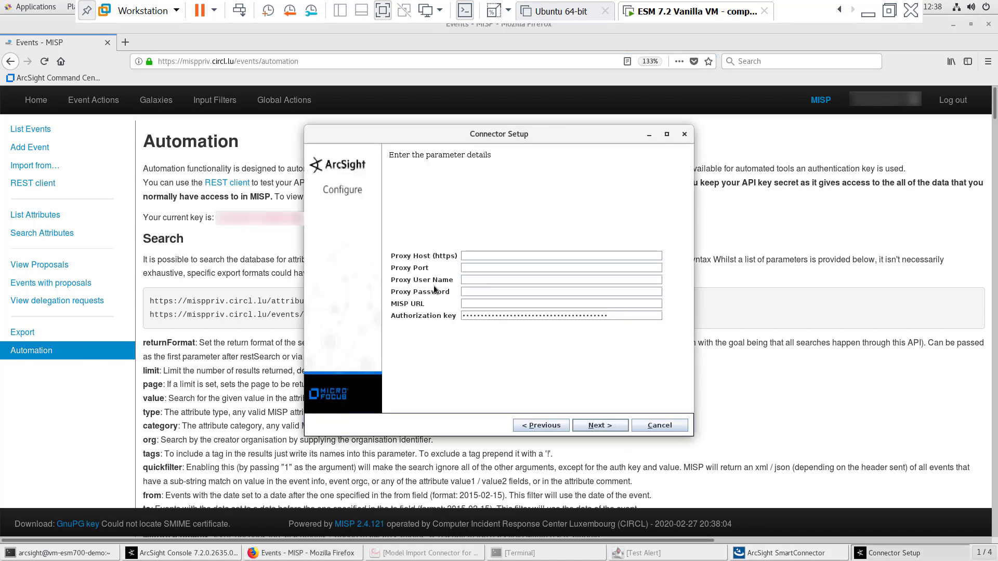
{"action": "left_click", "coordinate": [478, 305]}
{"action": "key", "text": "ctrl+v"}
{"action": "left_click", "coordinate": [597, 426]}
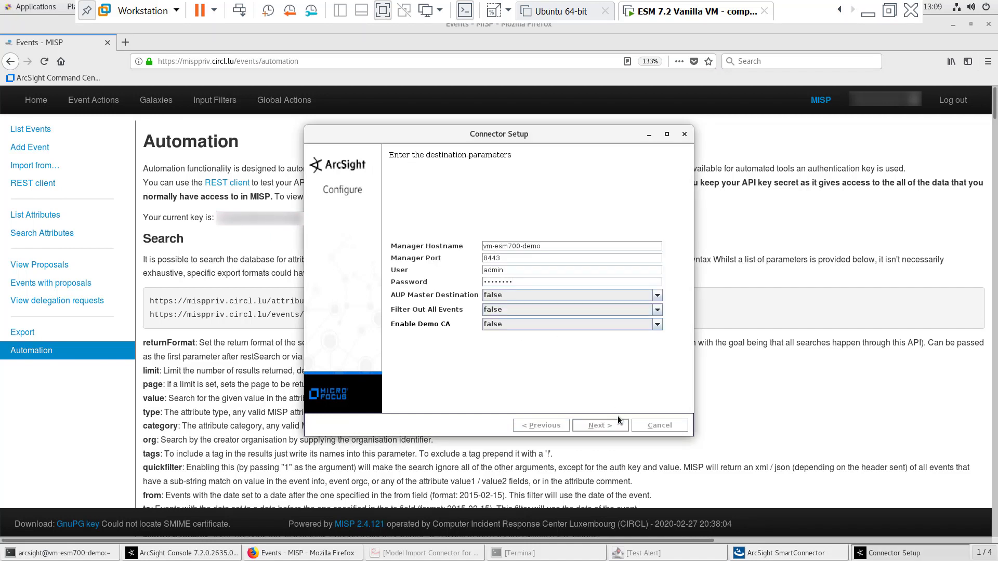
- Accept the ESM destination settings, install the connector as a service, and close the finished installer
{"action": "left_click", "coordinate": [619, 422]}
{"action": "left_click", "coordinate": [607, 429]}
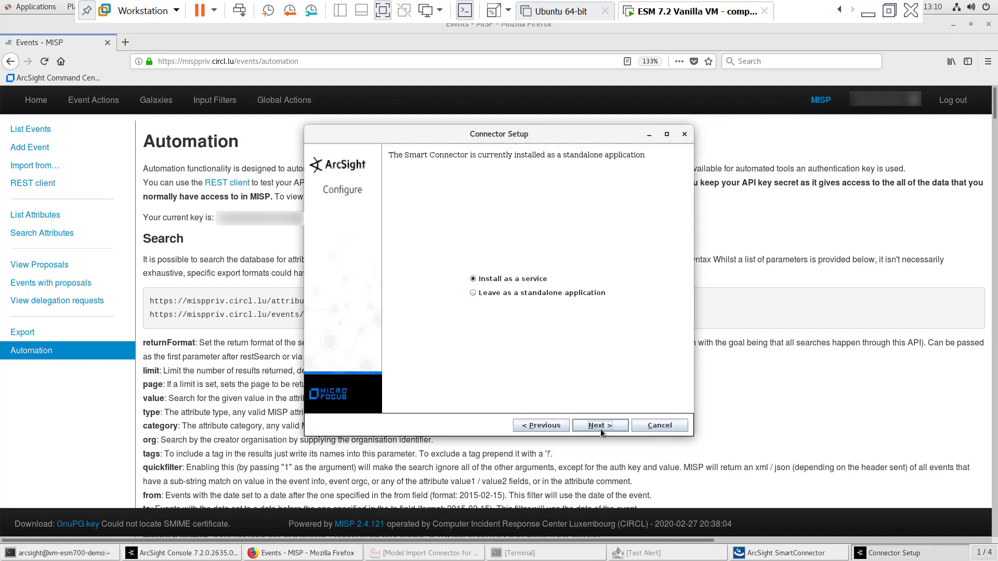
{"action": "left_click", "coordinate": [600, 425]}
{"action": "left_click", "coordinate": [604, 423]}
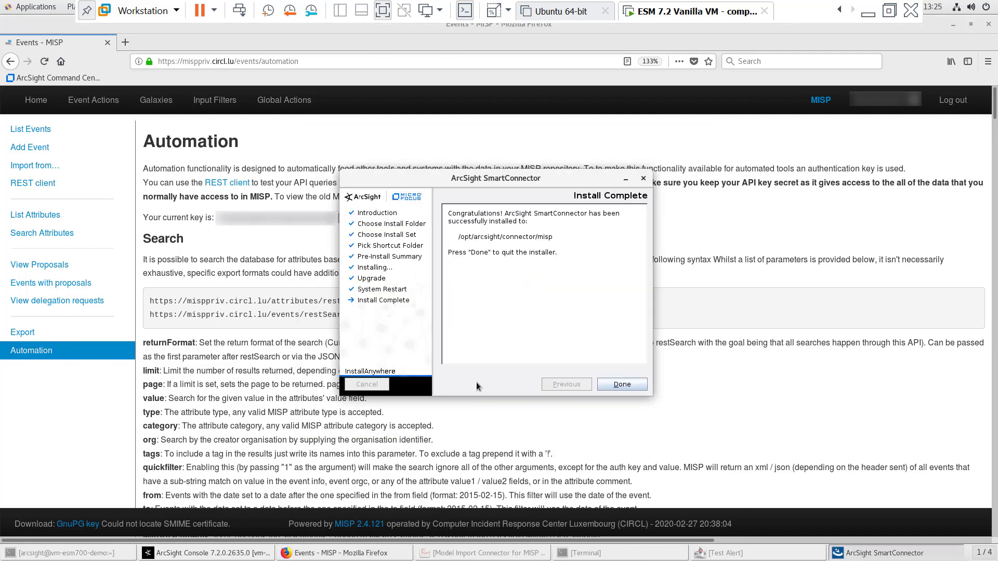
{"action": "left_click", "coordinate": [615, 389]}
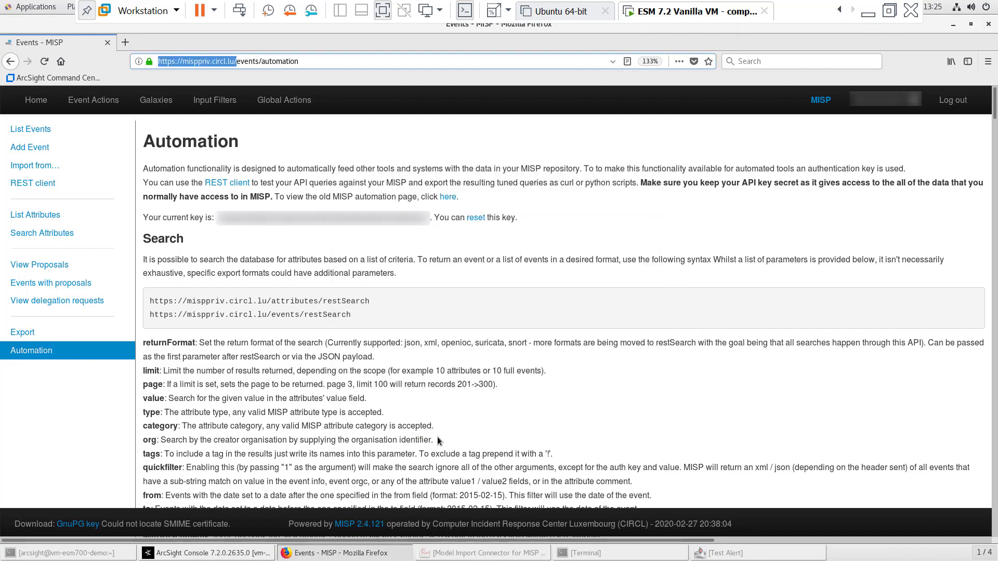
{"action": "left_click", "coordinate": [106, 556]}
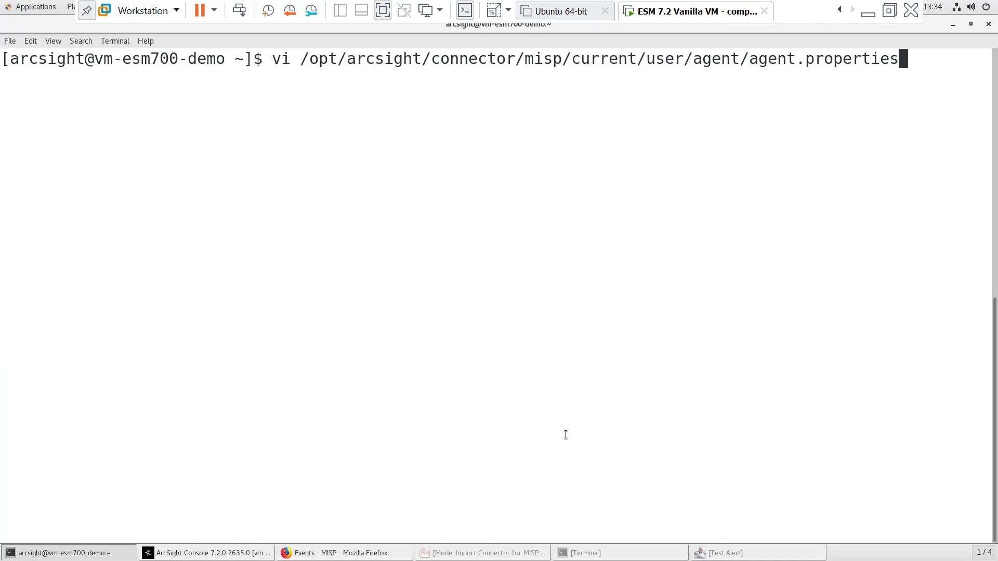
- Open the connector's agent.properties in vi and highlight the start.date=2020-01-27 line
{"action": "key", "text": "Return"}
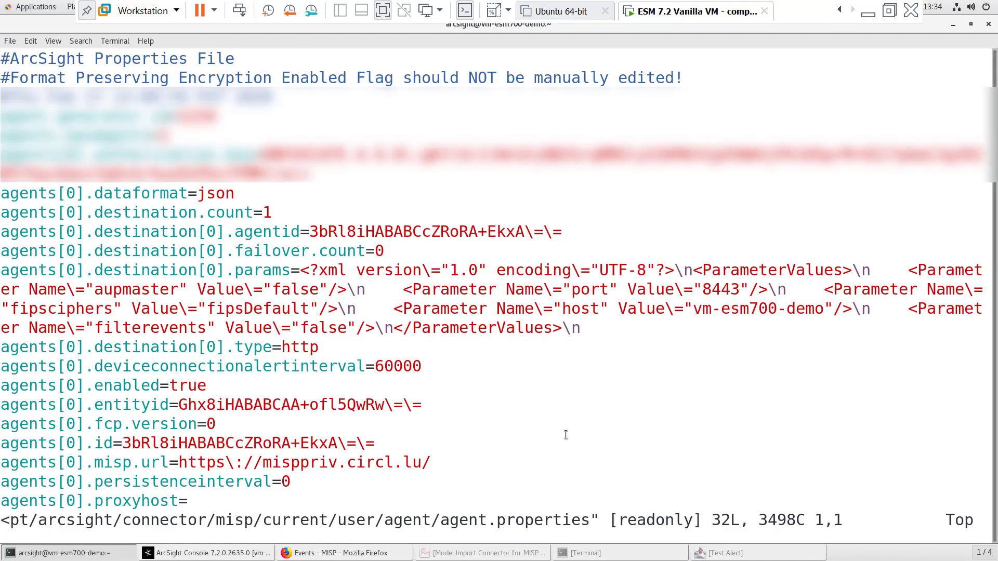
{"action": "key", "text": "Down"}
{"action": "key", "text": "Down"}
{"action": "key", "text": "Down"}
{"action": "key", "text": "Down"}
{"action": "key", "text": "Down"}
{"action": "key", "text": "Down"}
{"action": "key", "text": "Down"}
{"action": "key", "text": "Down"}
{"action": "key", "text": "Down"}
{"action": "key", "text": "Down"}
{"action": "key", "text": "Down"}
{"action": "key", "text": "Down"}
{"action": "key", "text": "Down"}
{"action": "key", "text": "Down"}
{"action": "key", "text": "Down"}
{"action": "key", "text": "Down"}
{"action": "key", "text": "Down"}
{"action": "key", "text": "Down"}
{"action": "key", "text": "Down"}
{"action": "key", "text": "Down"}
{"action": "key", "text": "Down"}
{"action": "key", "text": "Down"}
{"action": "key", "text": "Down"}
{"action": "key", "text": "Down"}
{"action": "key", "text": "Down"}
{"action": "key", "text": "Down"}
{"action": "key", "text": "Down"}
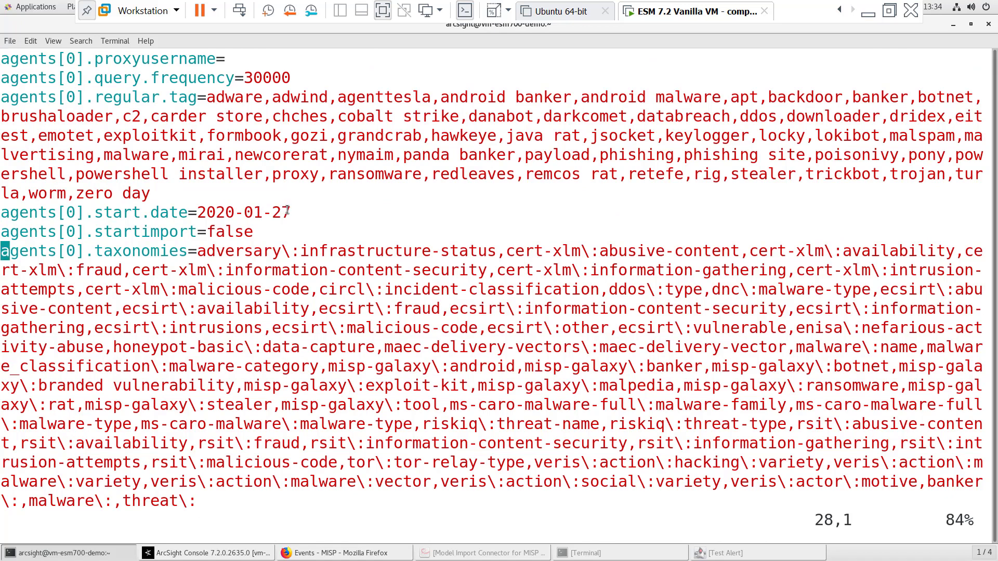
{"action": "left_click_drag", "start_coordinate": [291, 212], "coordinate": [1, 212]}
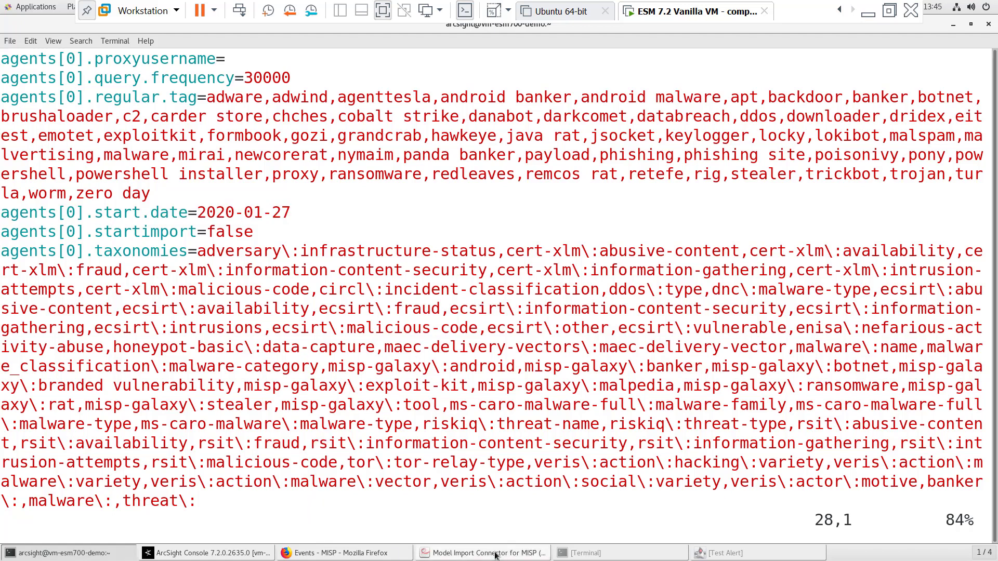
- Highlight step 12 of the MISP connector PDF on raising Java heap to 1024/2048 MB
{"action": "left_click", "coordinate": [497, 555]}
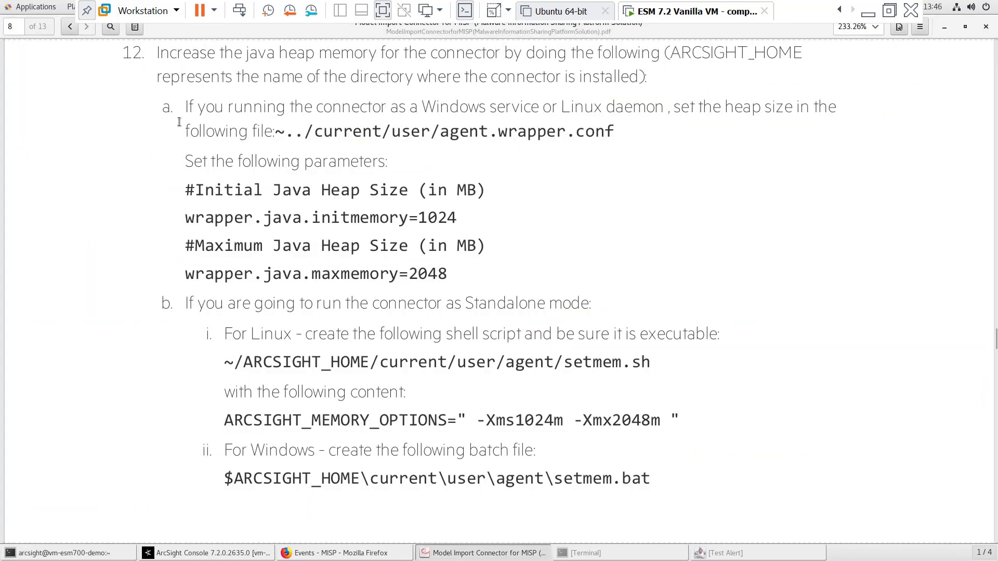
{"action": "left_click_drag", "start_coordinate": [186, 107], "coordinate": [677, 484]}
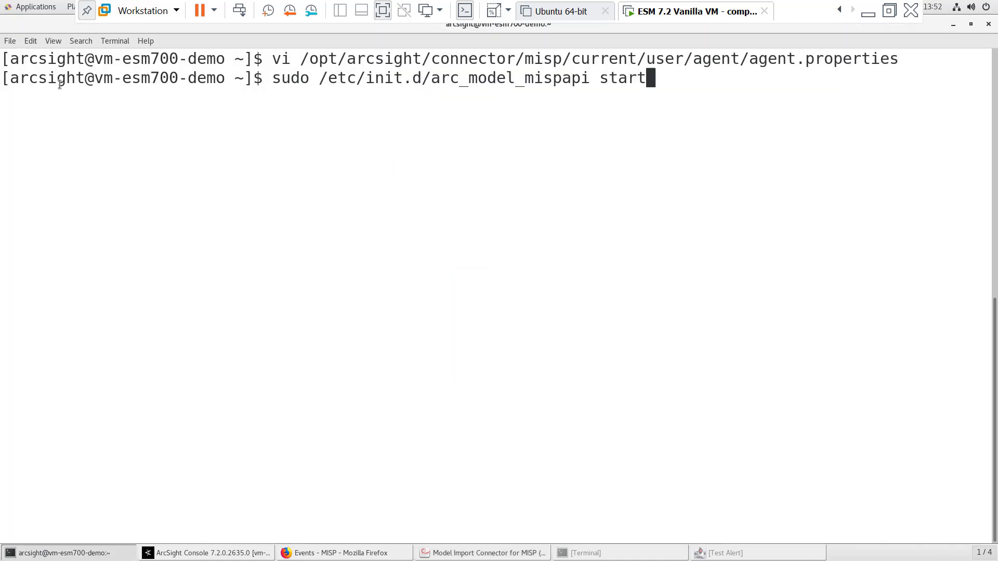
- Start the connector with sudo /etc/init.d/arc_model_mispapi start, then return to the ArcSight Console
{"action": "key", "text": "Return"}
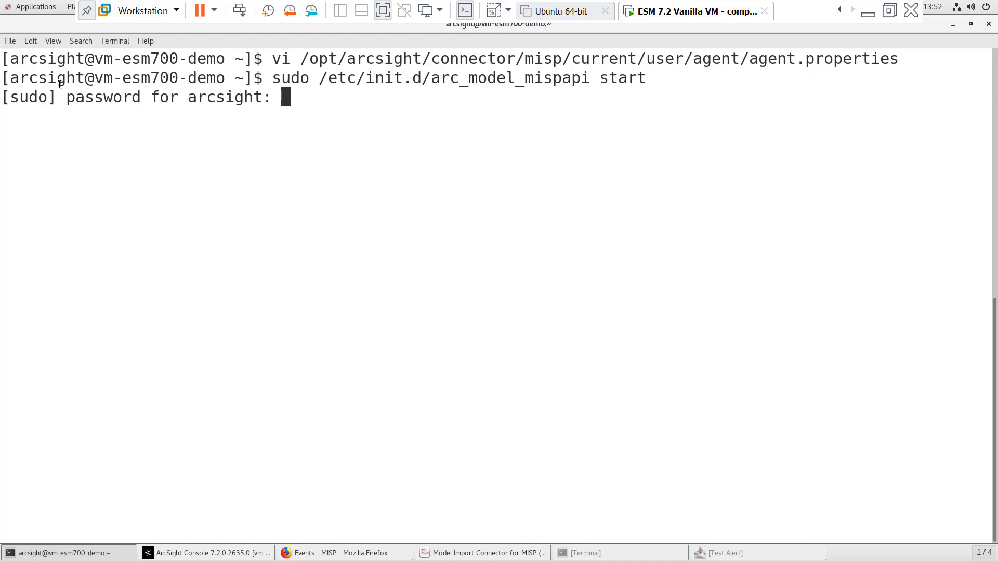
{"action": "key", "text": "Return"}
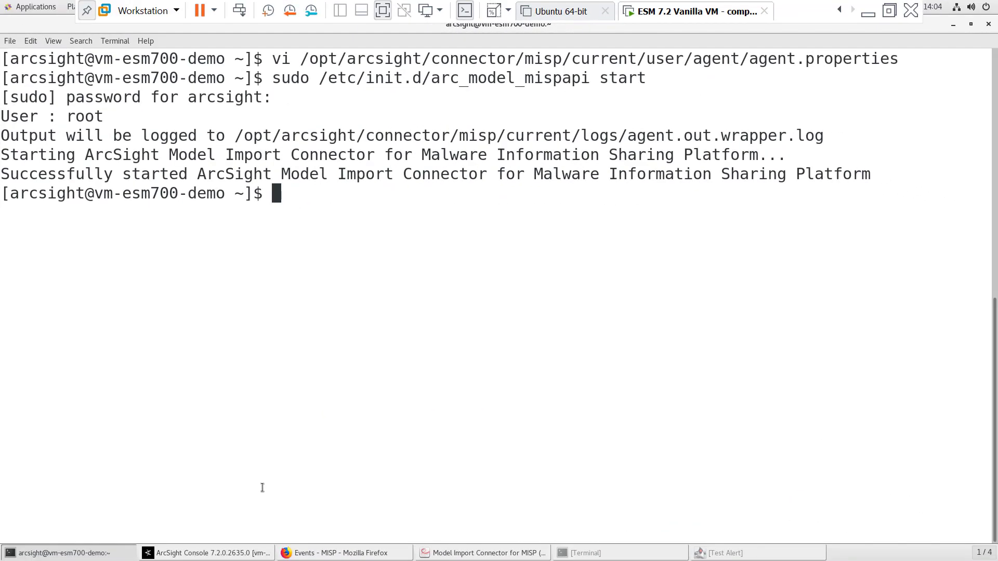
{"action": "left_click", "coordinate": [243, 555]}
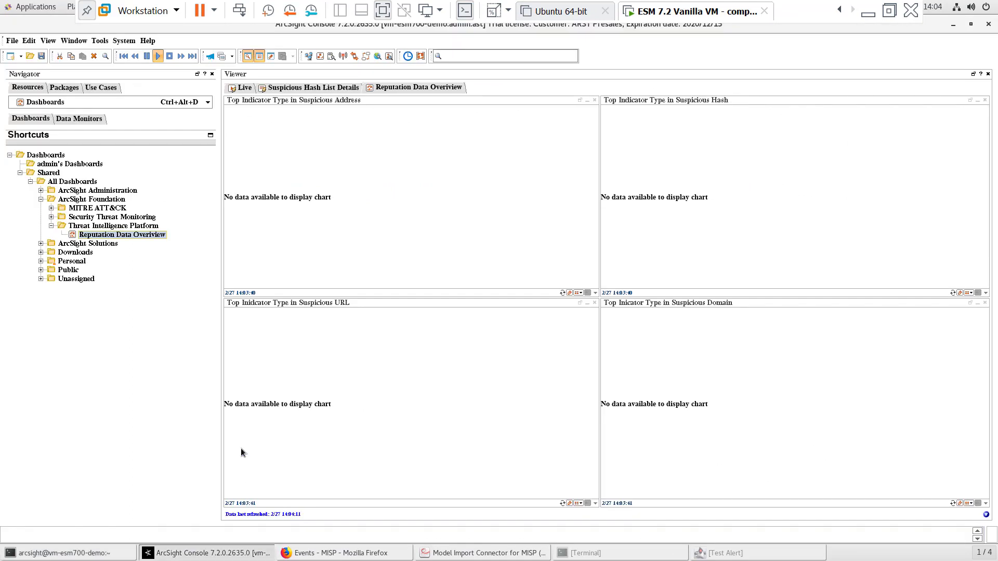
- Open the configuration of the misp connector under Connectors > Site Connectors
{"action": "left_click", "coordinate": [88, 103]}
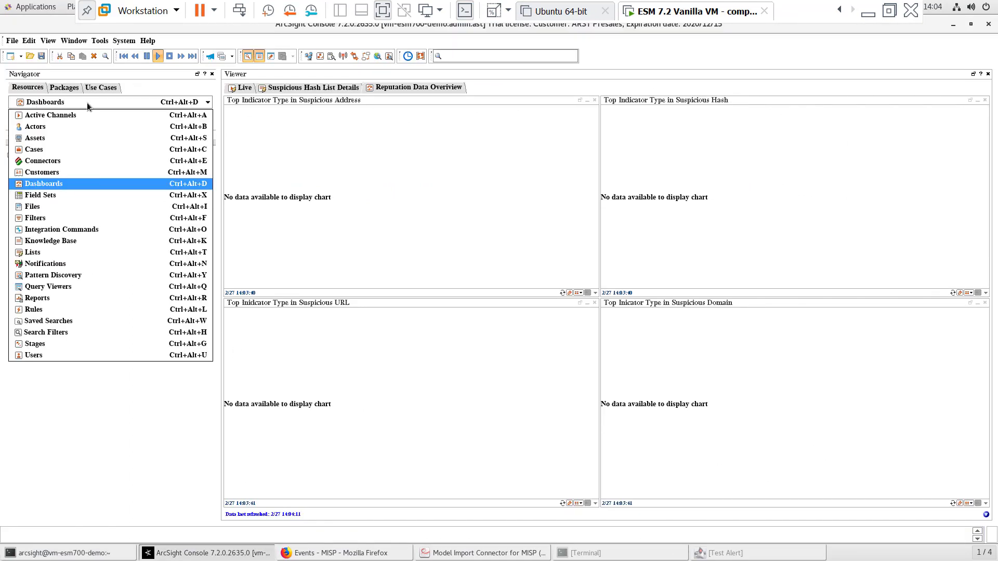
{"action": "left_click", "coordinate": [70, 160]}
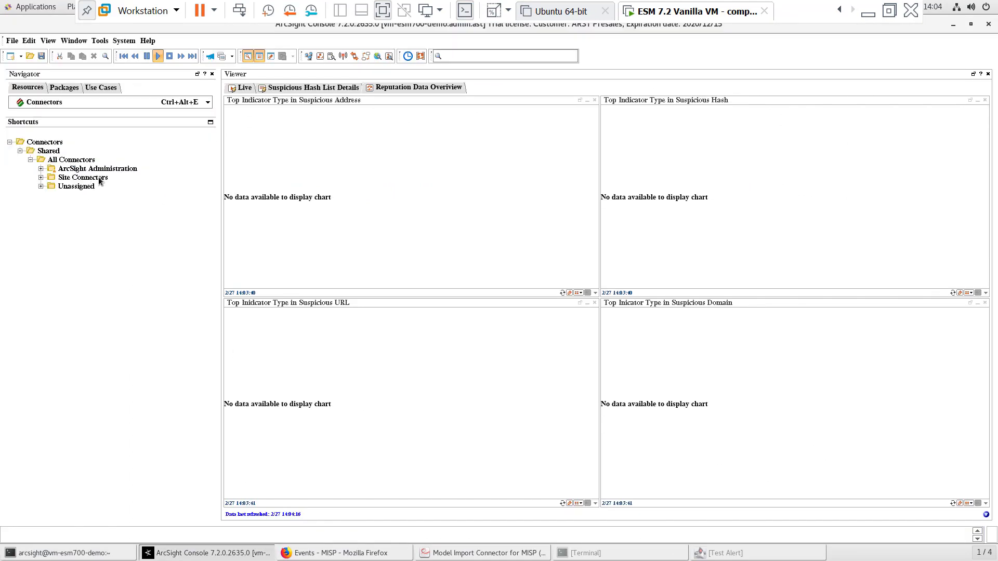
{"action": "double_click", "coordinate": [100, 178]}
{"action": "left_click", "coordinate": [96, 189]}
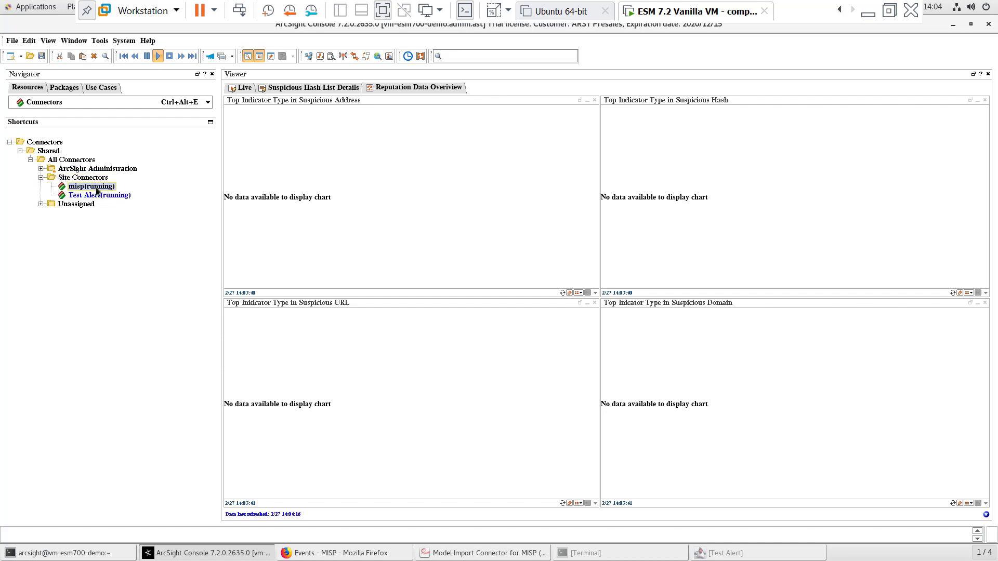
{"action": "right_click", "coordinate": [97, 190]}
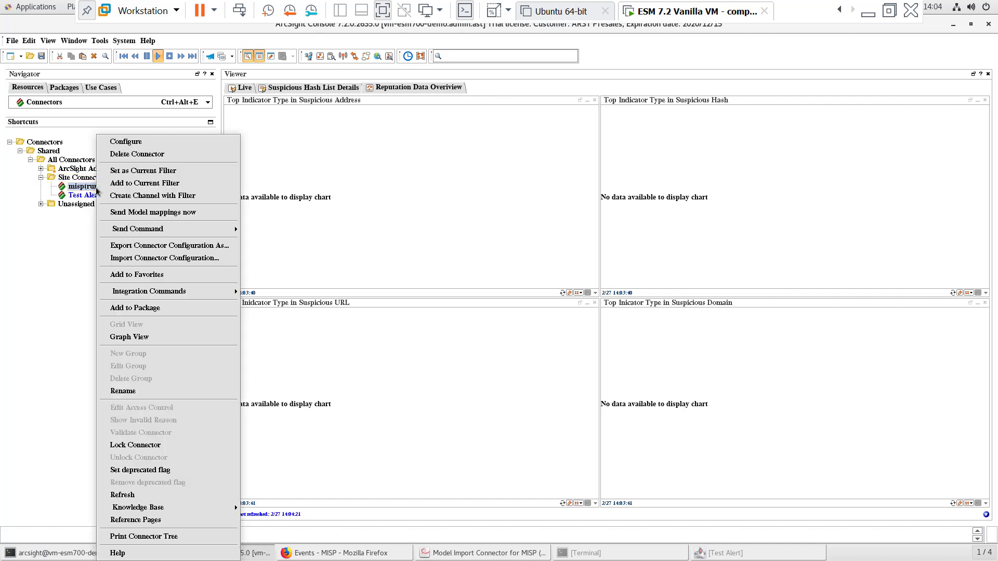
{"action": "left_click", "coordinate": [149, 141]}
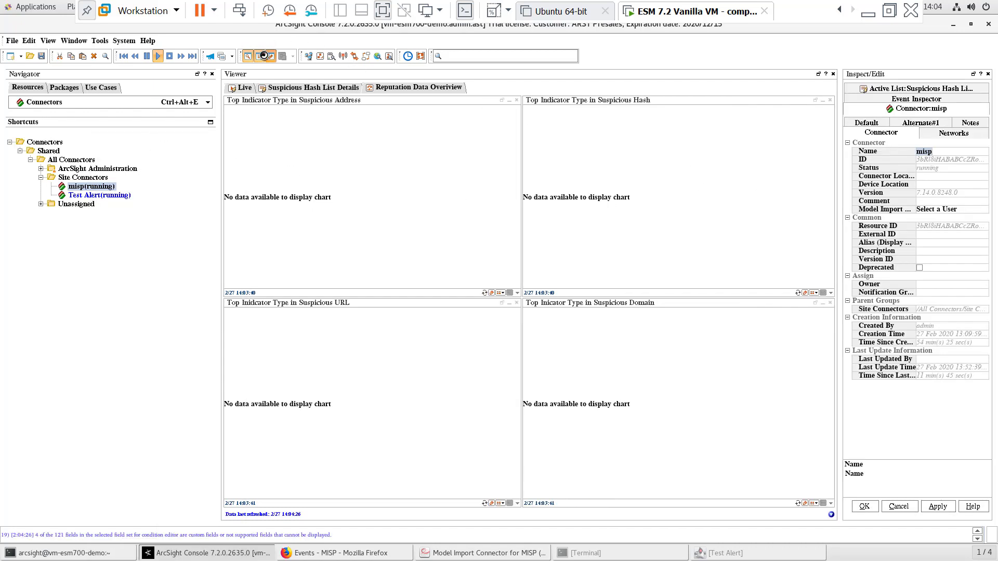
- Set the misp connector's Model Import User to admin
{"action": "left_click", "coordinate": [261, 56]}
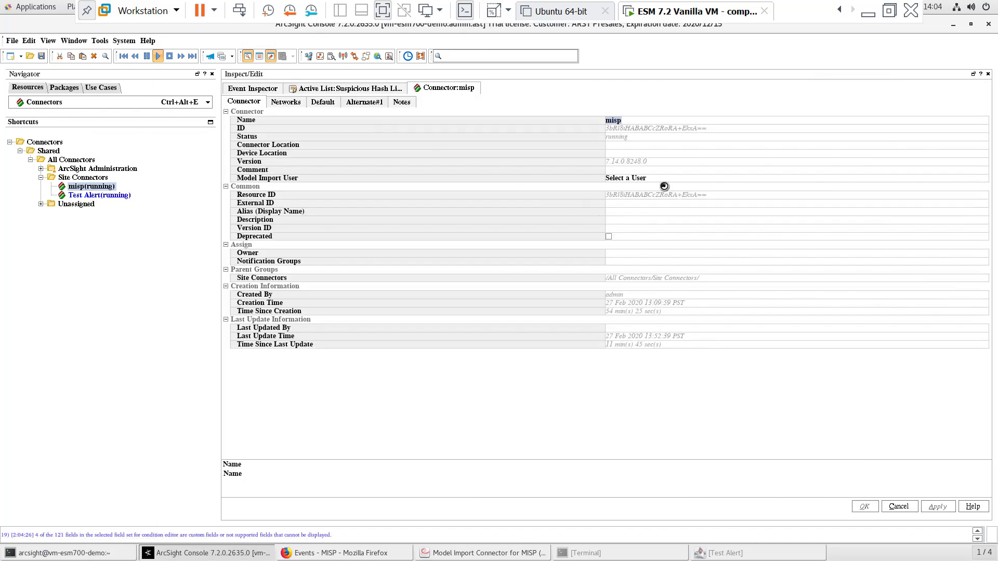
{"action": "left_click", "coordinate": [645, 179]}
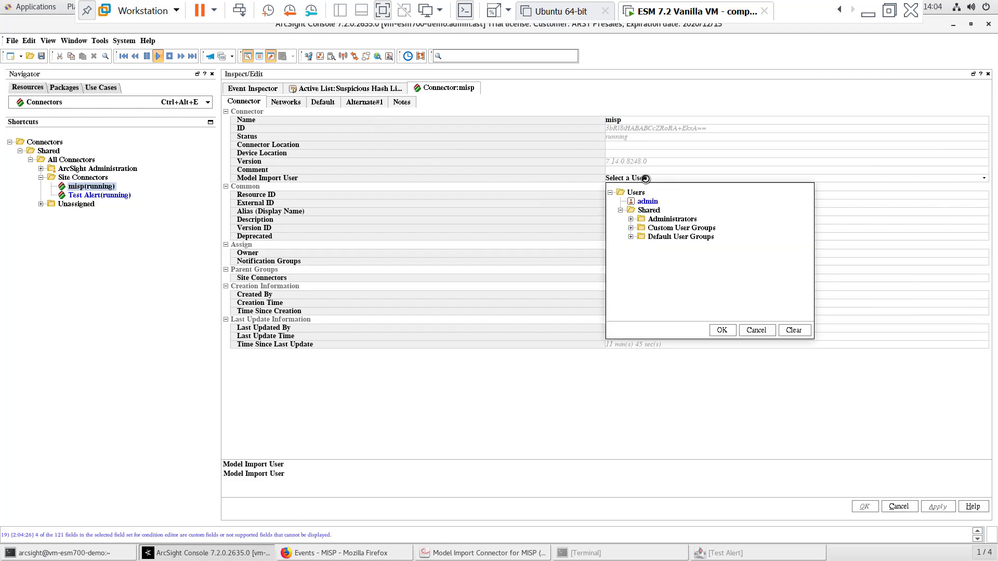
{"action": "left_click", "coordinate": [644, 203]}
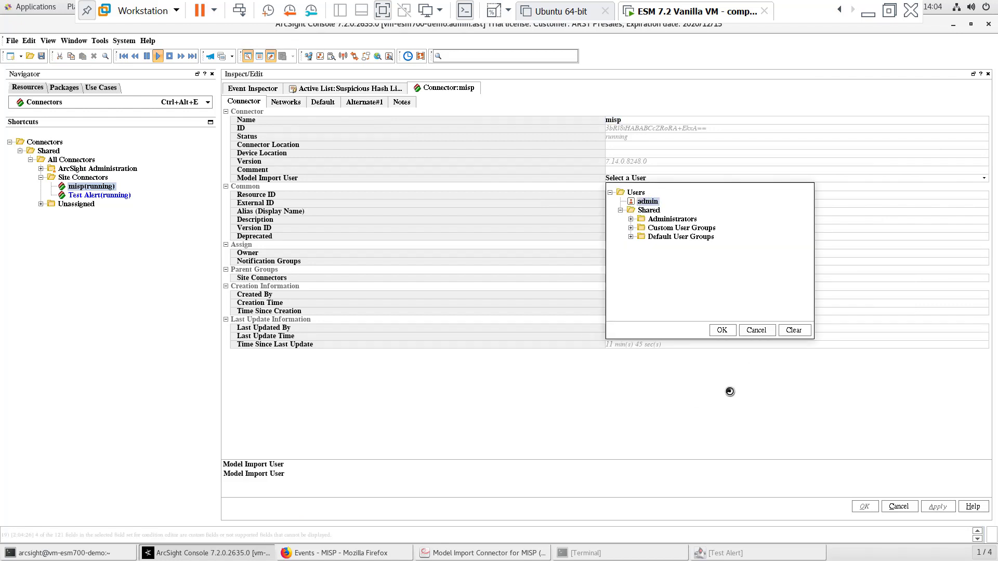
{"action": "left_click", "coordinate": [722, 330]}
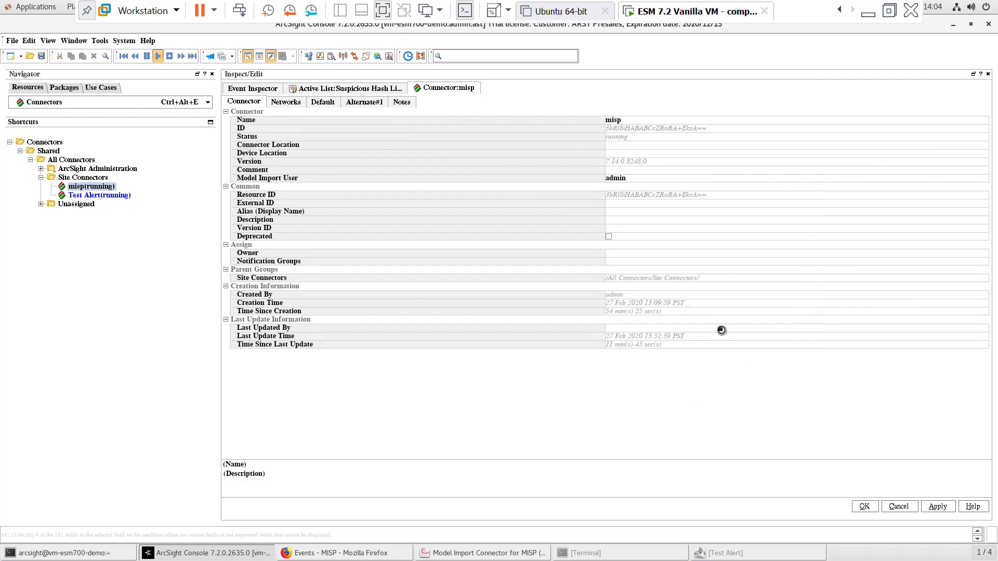
- Apply the misp connector settings and send it Start Import, showing the result in the Viewer
{"action": "left_click", "coordinate": [938, 507]}
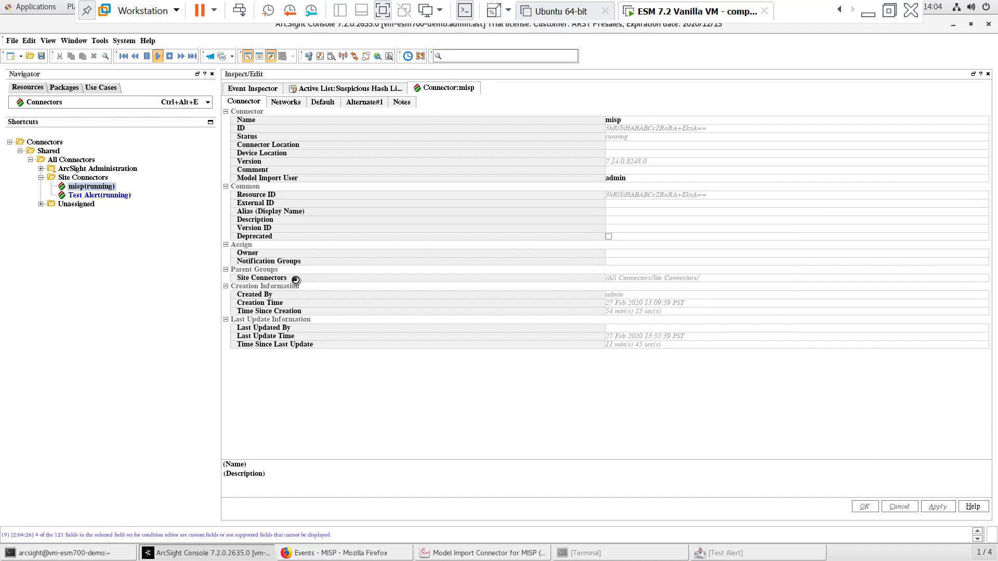
{"action": "right_click", "coordinate": [83, 187]}
{"action": "mouse_move", "coordinate": [117, 232]}
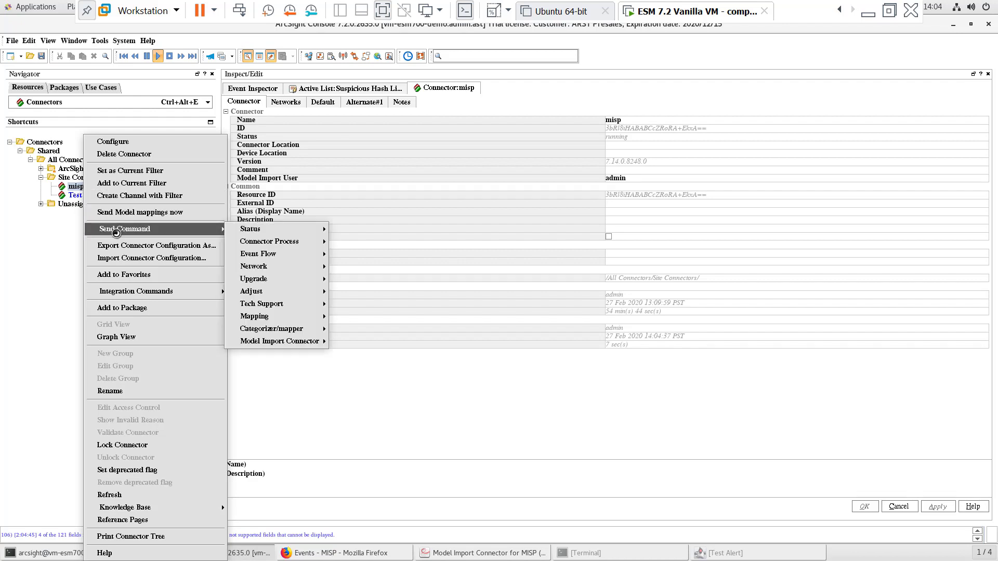
{"action": "mouse_move", "coordinate": [305, 341]}
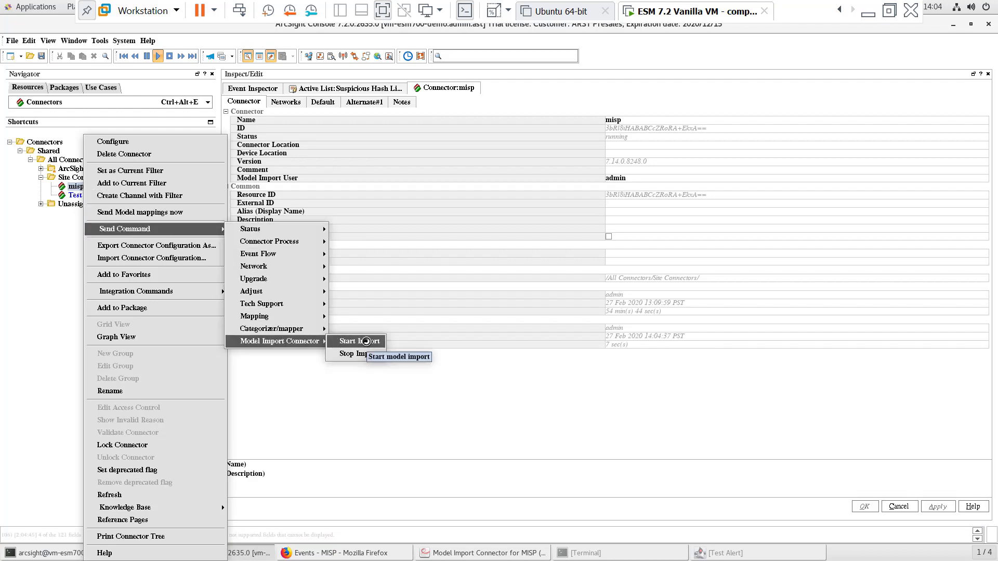
{"action": "left_click", "coordinate": [367, 341]}
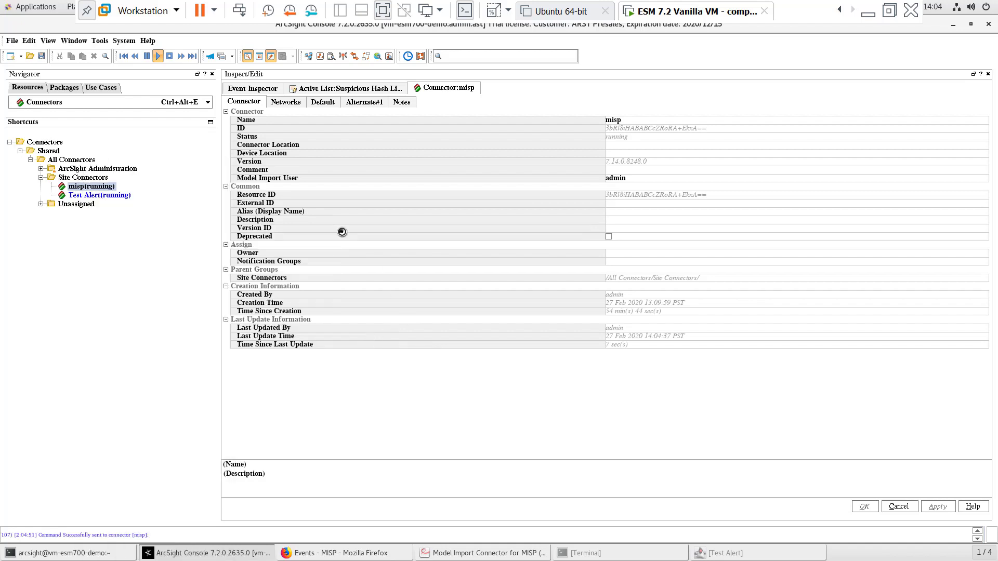
{"action": "left_click", "coordinate": [258, 57]}
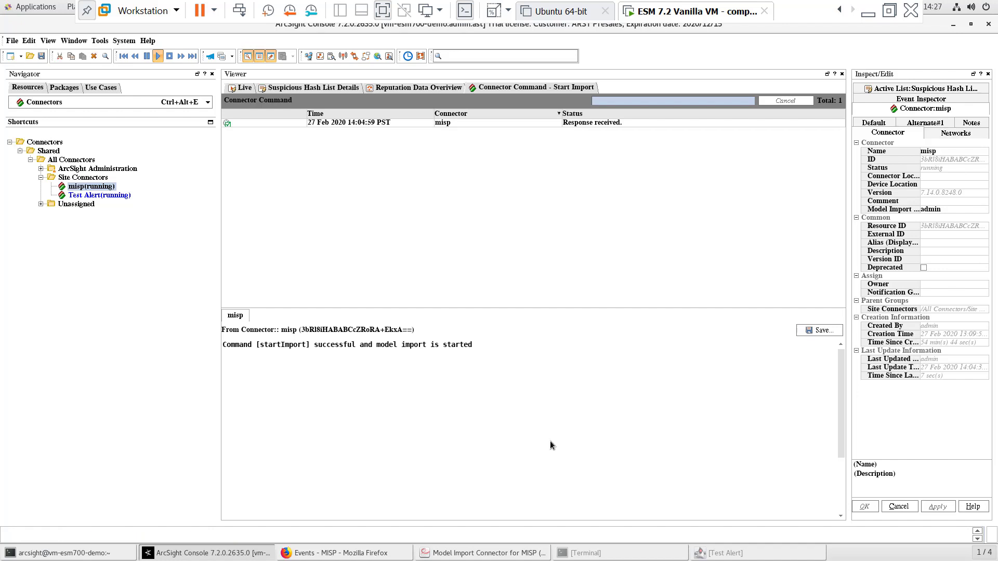
- Refresh the Suspicious Hash List to show 734 entries, then view the Reputation Data Overview charts
{"action": "left_click", "coordinate": [331, 88]}
{"action": "left_click", "coordinate": [835, 138]}
{"action": "left_click", "coordinate": [429, 88]}
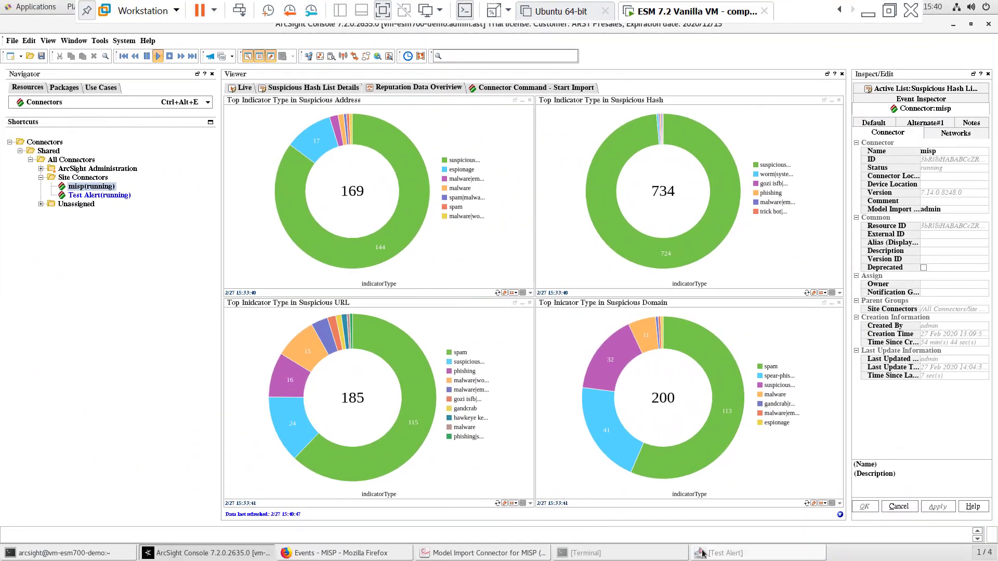
- Widen the Suspicious Hash List's hashValue column and switch the Navigator to Rules
{"action": "left_click", "coordinate": [711, 554]}
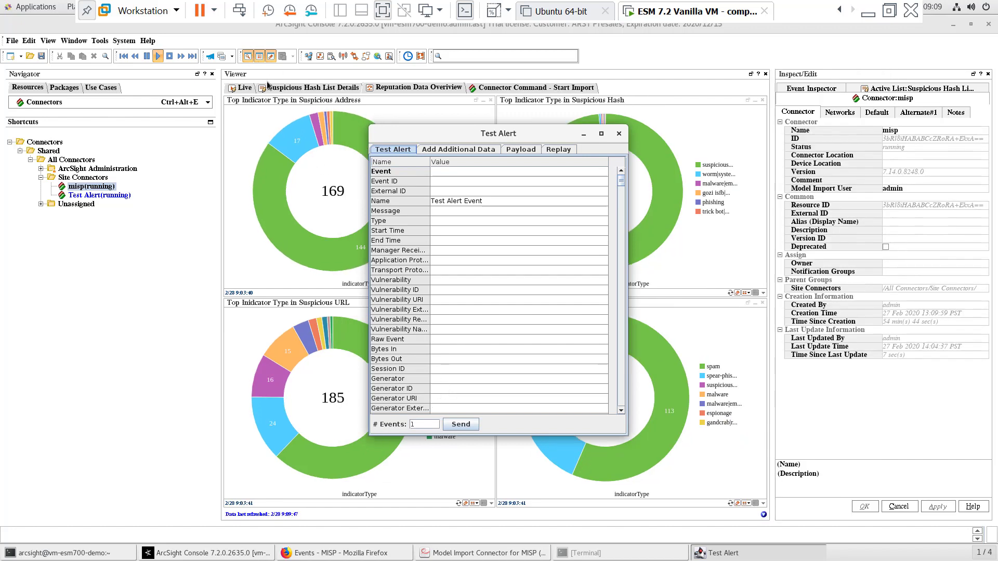
{"action": "left_click", "coordinate": [288, 88]}
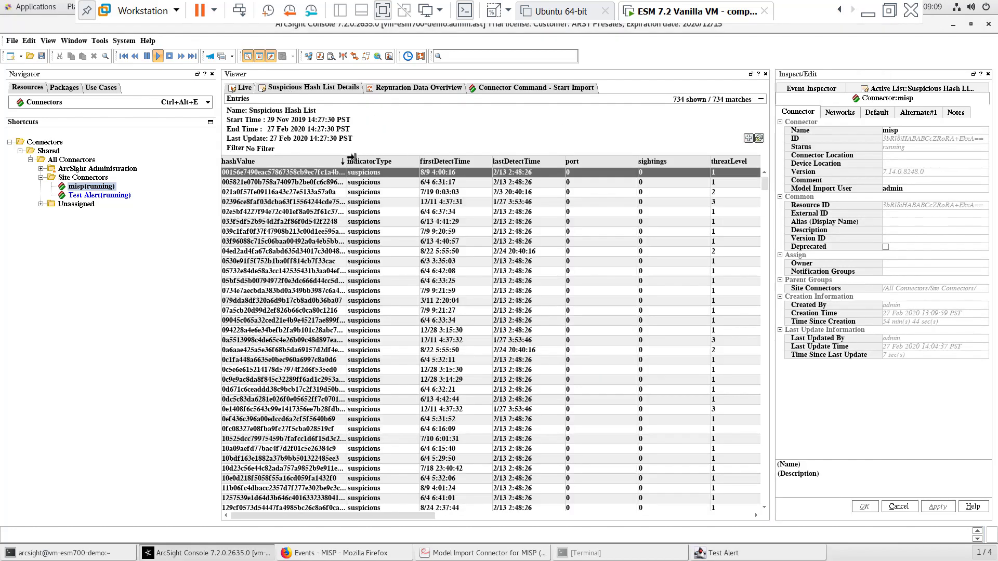
{"action": "left_click_drag", "start_coordinate": [345, 161], "coordinate": [446, 162]}
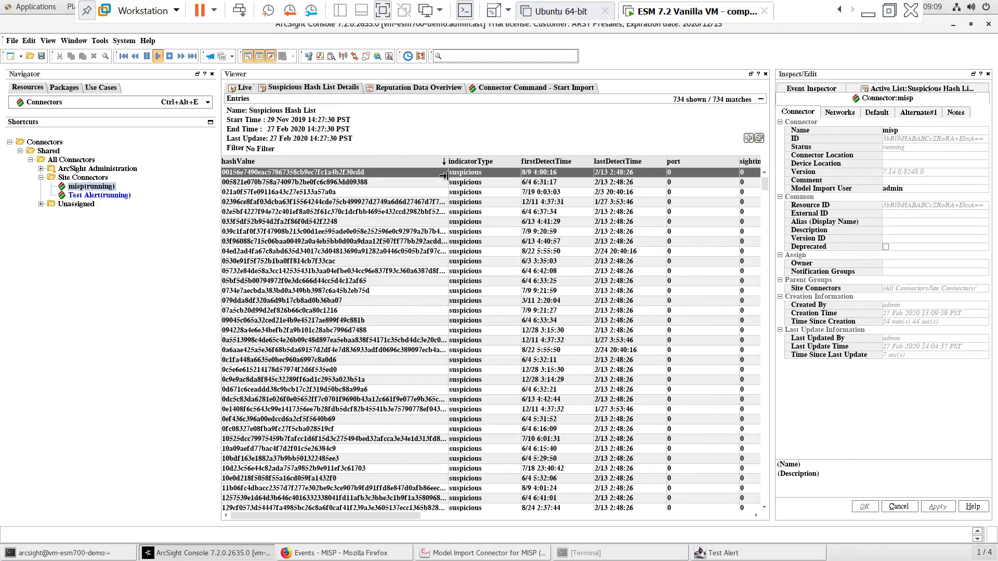
{"action": "left_click", "coordinate": [114, 104]}
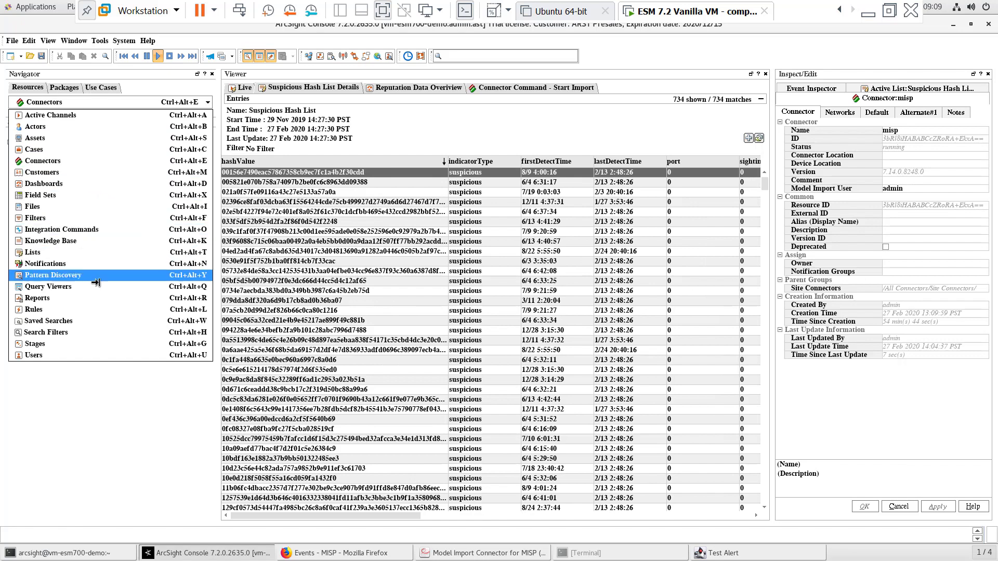
{"action": "left_click", "coordinate": [99, 309]}
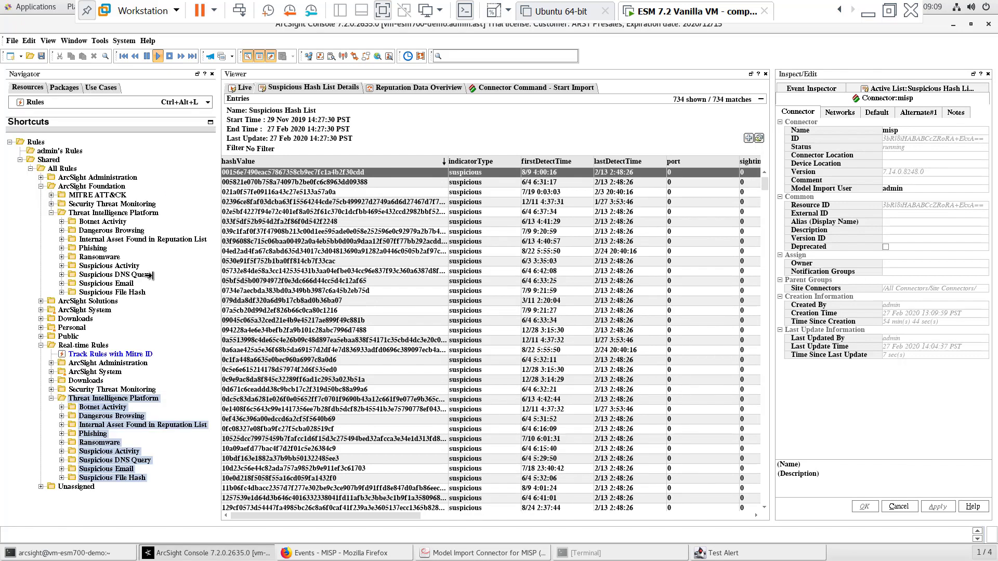
- Open the Suspicious File Hash Activity in Host rule's Conditions beside the hash list
{"action": "double_click", "coordinate": [121, 292]}
{"action": "left_click", "coordinate": [120, 301]}
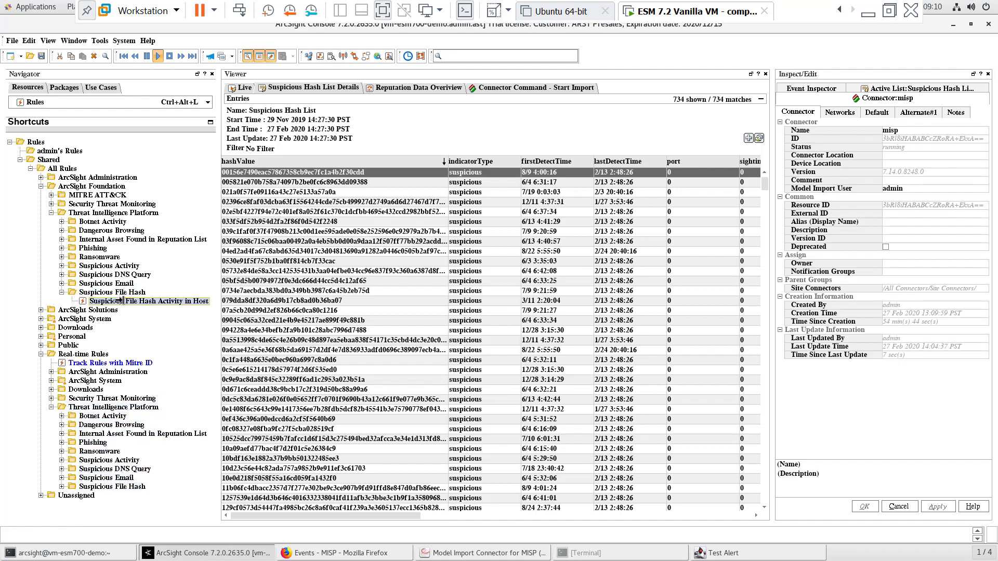
{"action": "double_click", "coordinate": [119, 301]}
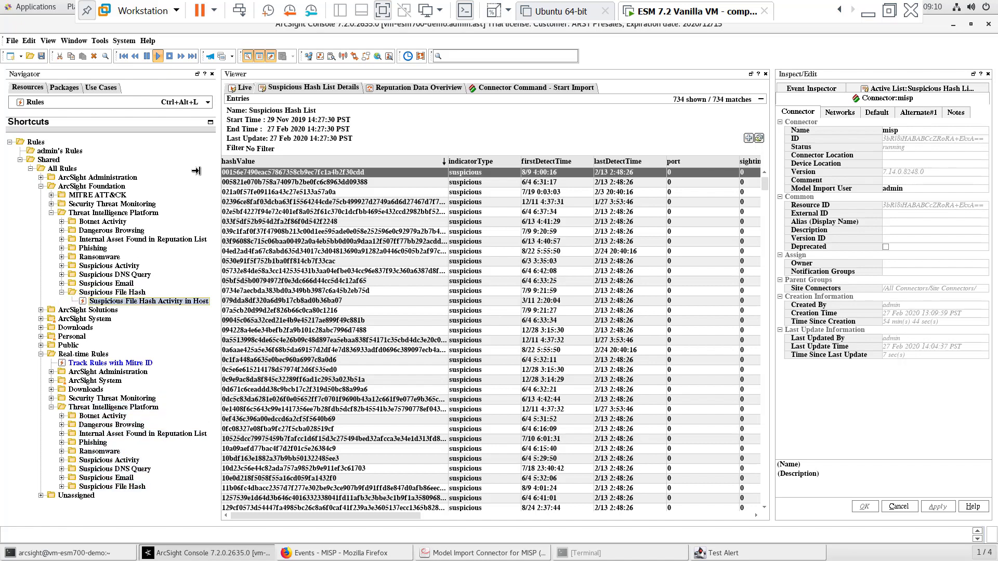
{"action": "left_click", "coordinate": [259, 59]}
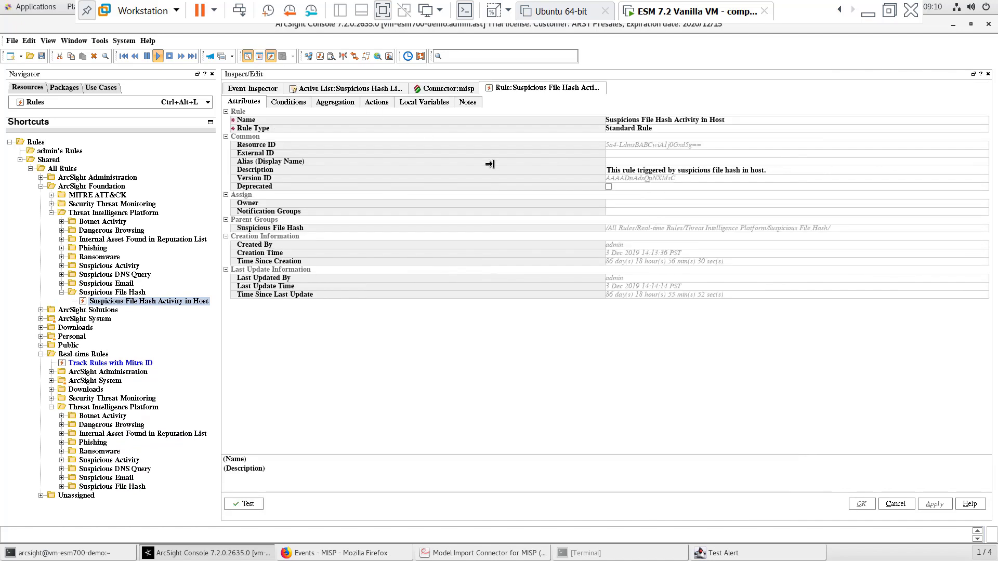
{"action": "left_click", "coordinate": [286, 101]}
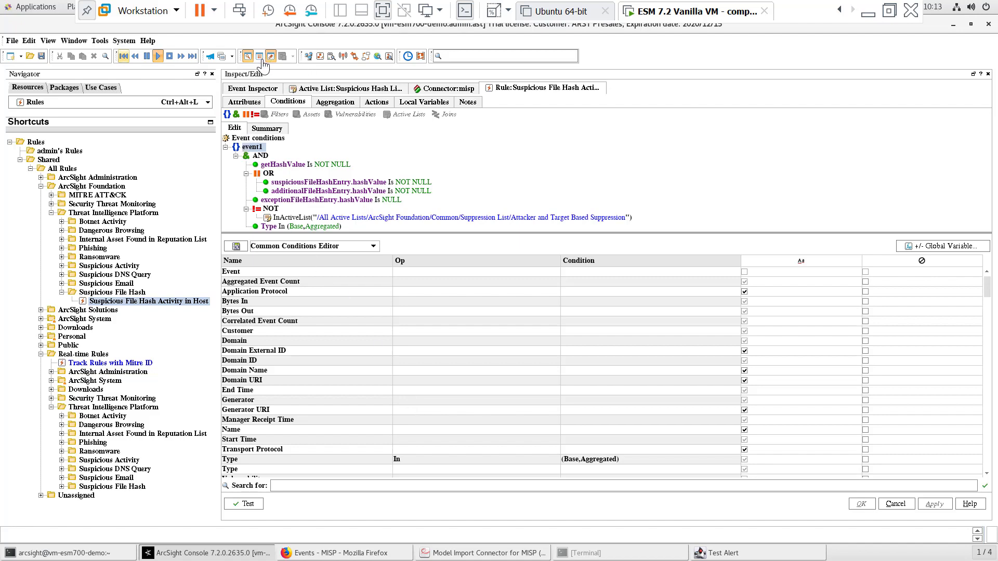
{"action": "left_click", "coordinate": [259, 56]}
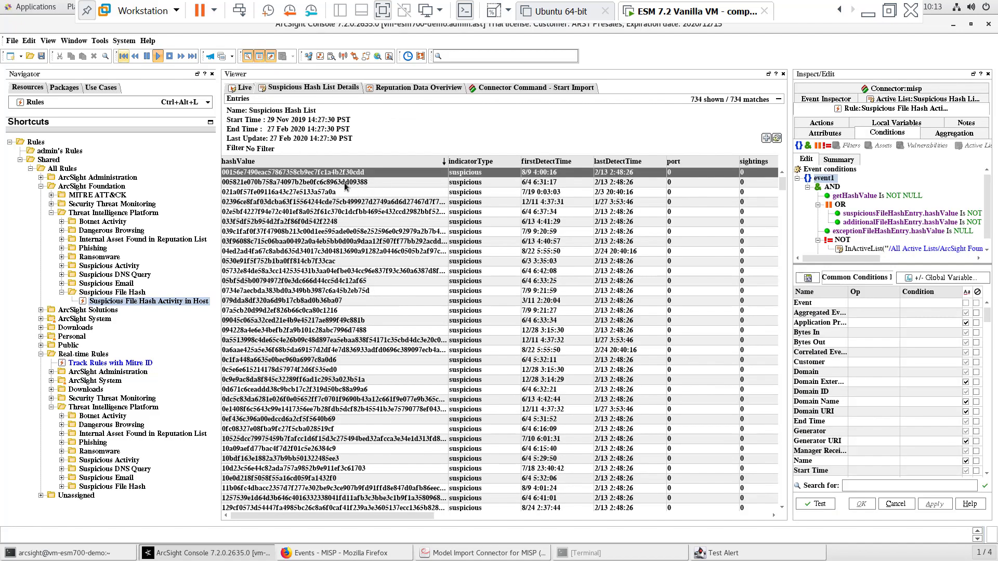
- Select the first Suspicious Hash List entry's hash value in the entry editor
{"action": "right_click", "coordinate": [344, 177]}
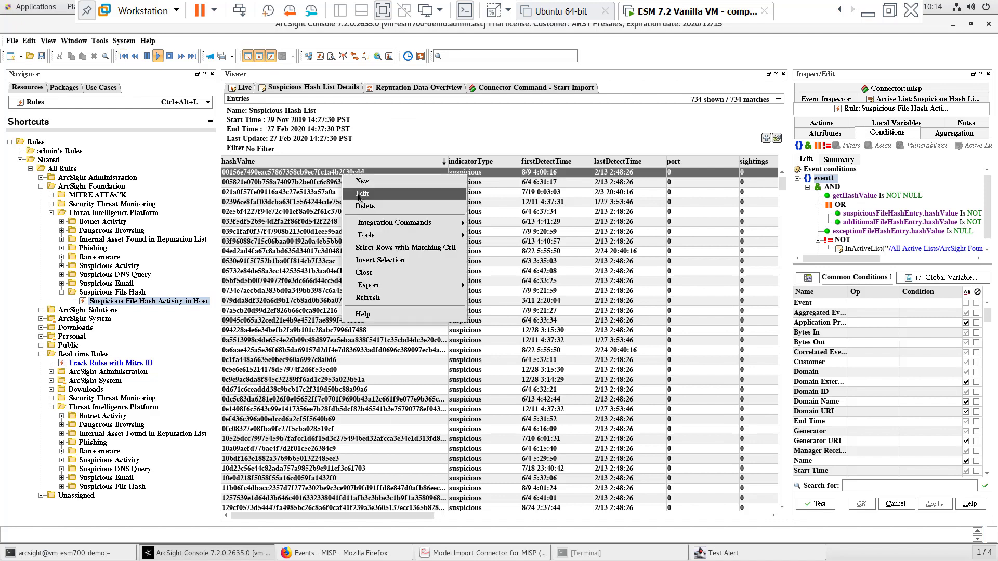
{"action": "left_click", "coordinate": [355, 193]}
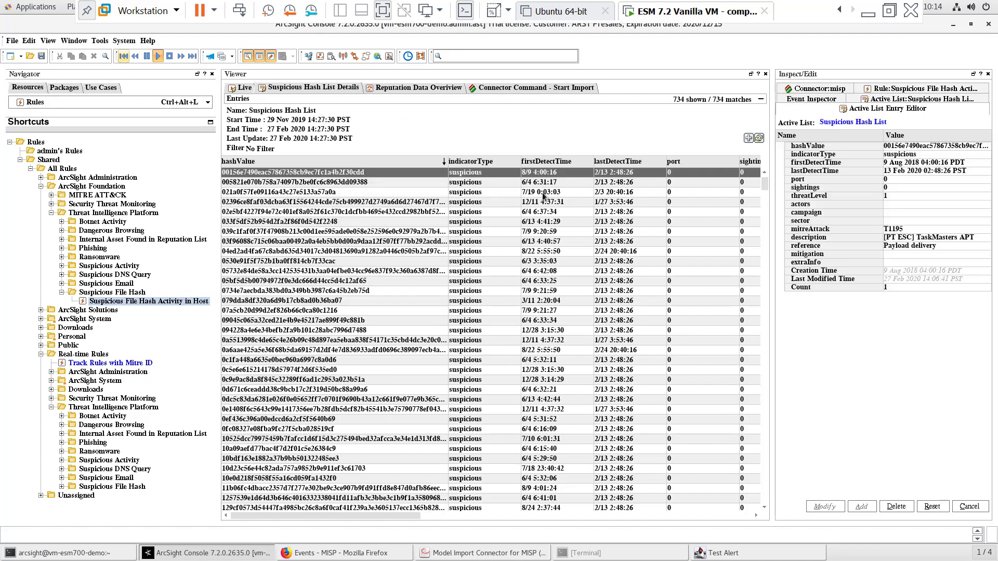
{"action": "left_click", "coordinate": [259, 57]}
{"action": "double_click", "coordinate": [652, 126]}
{"action": "key", "text": "ctrl+c"}
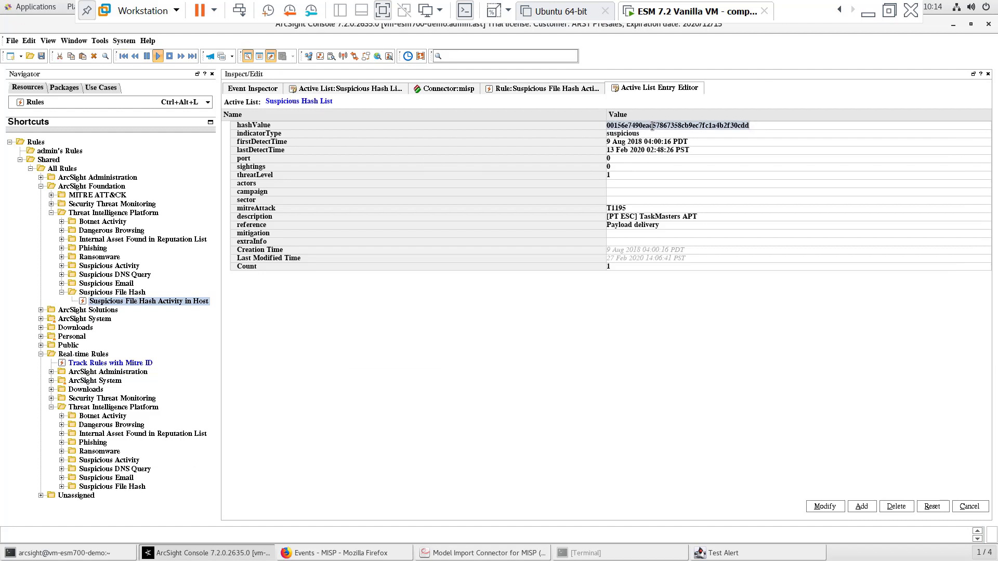
- Paste hash 00156e7490eac57867358cb9ec7fc1a4b2f30cdd into the Test Alert's File Hash field
{"action": "left_click", "coordinate": [720, 553]}
{"action": "scroll", "coordinate": [464, 295], "scroll_direction": "down", "scroll_amount": 10}
{"action": "scroll", "coordinate": [465, 295], "scroll_direction": "down", "scroll_amount": 10}
{"action": "scroll", "coordinate": [467, 304], "scroll_direction": "down", "scroll_amount": 10}
{"action": "scroll", "coordinate": [467, 303], "scroll_direction": "down", "scroll_amount": 10}
{"action": "scroll", "coordinate": [467, 300], "scroll_direction": "down", "scroll_amount": 8}
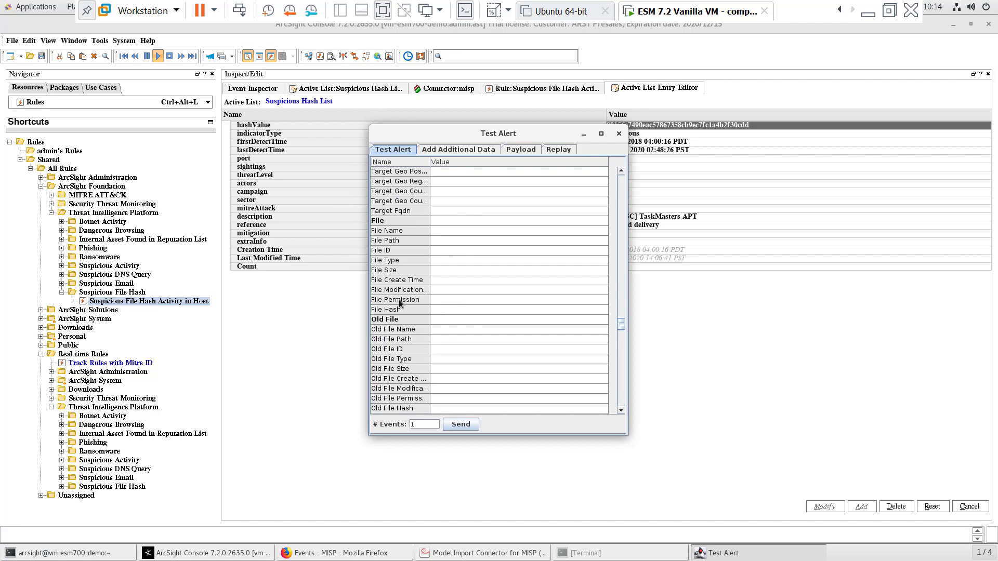
{"action": "left_click", "coordinate": [401, 310]}
{"action": "left_click", "coordinate": [450, 309]}
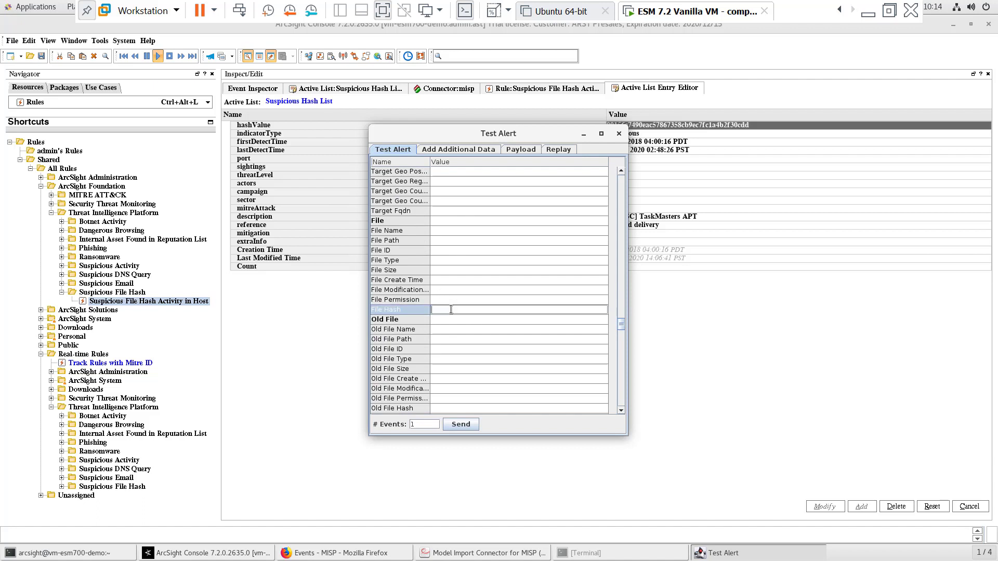
{"action": "key", "text": "ctrl+v"}
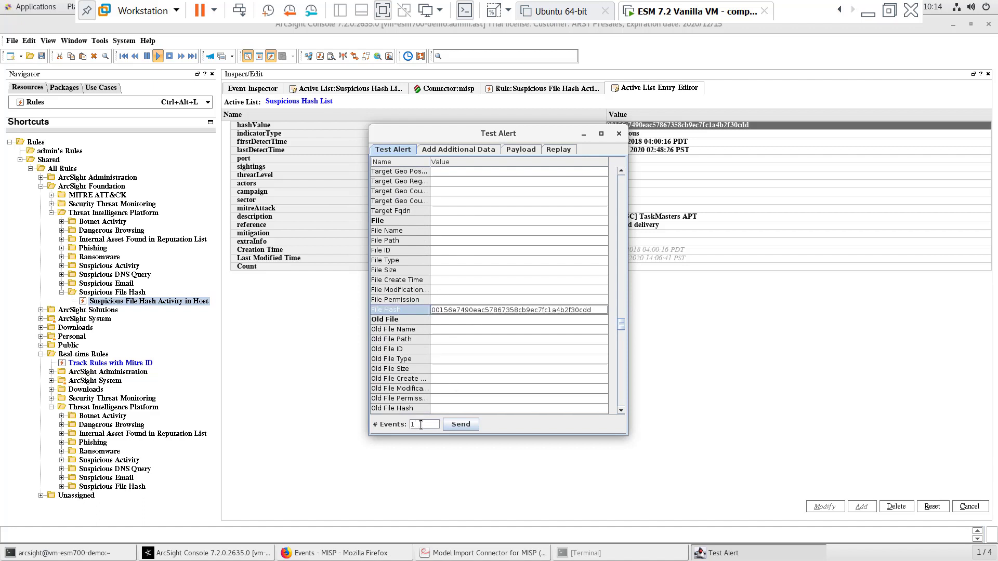
- Set the event count to 10, send the test alerts, and return to the main console
{"action": "left_click_drag", "start_coordinate": [425, 426], "coordinate": [393, 426]}
{"action": "type", "text": "10"}
{"action": "left_click", "coordinate": [459, 424]}
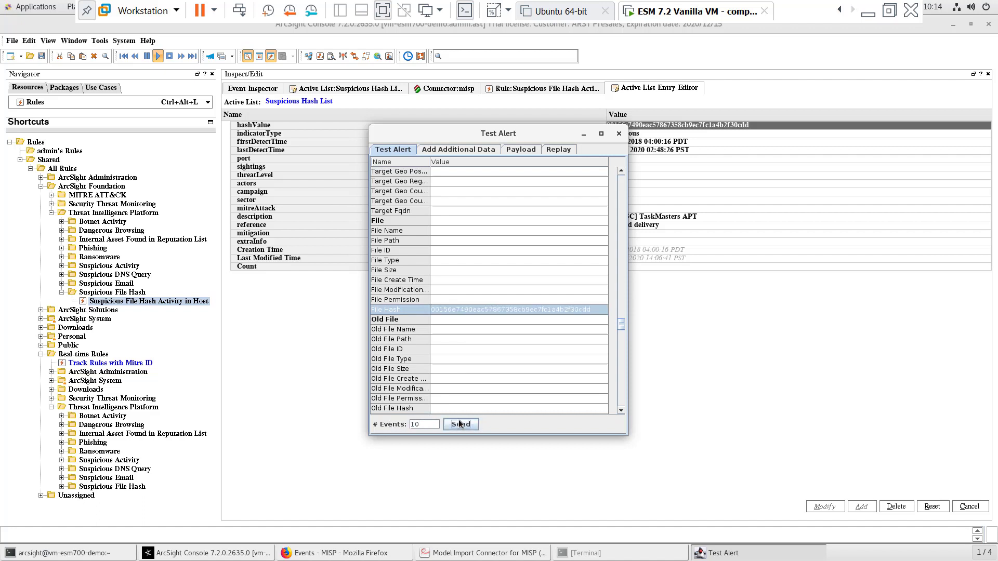
{"action": "left_click", "coordinate": [308, 344]}
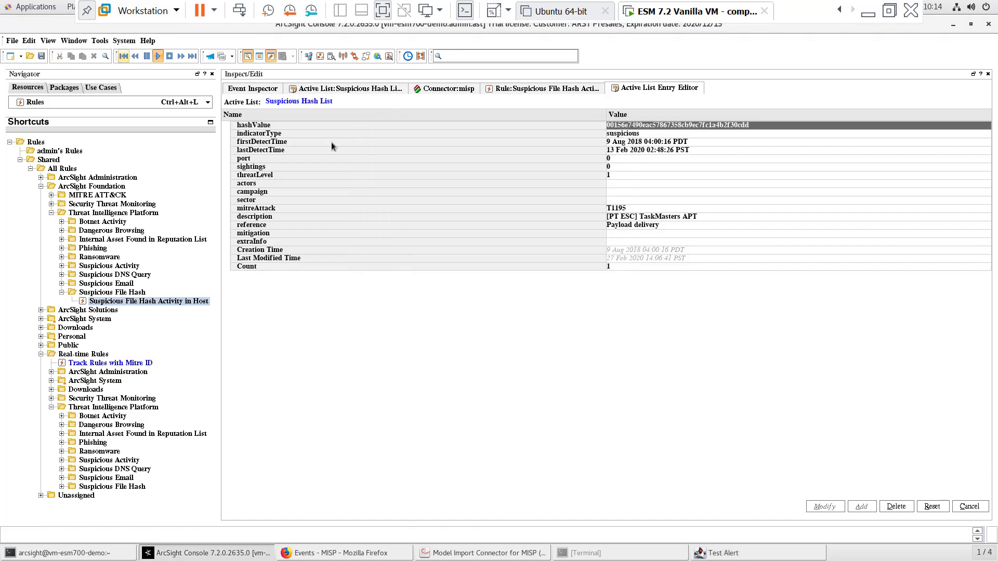
- Hide the entry editor and show the Viewer's Live event channel
{"action": "left_click", "coordinate": [270, 61]}
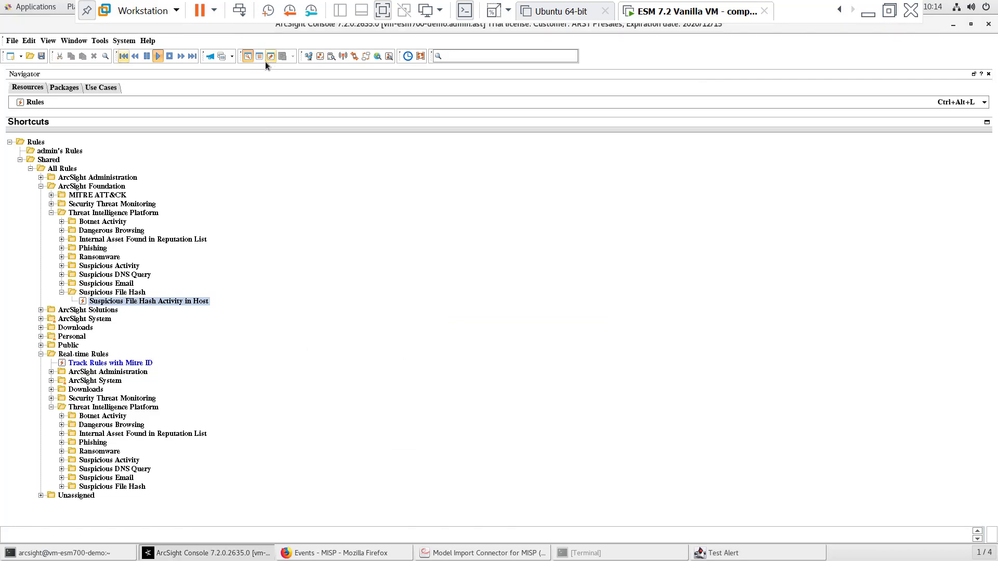
{"action": "left_click", "coordinate": [260, 60]}
{"action": "left_click", "coordinate": [240, 89]}
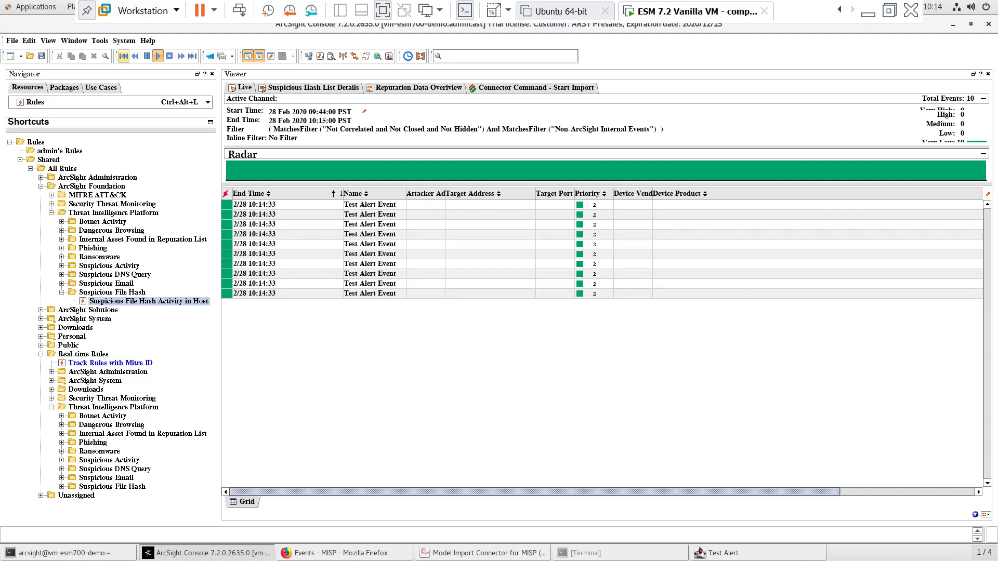
- Open the Suspicious File Hash Activity in Host correlation event in the Event Inspector
{"action": "left_click", "coordinate": [369, 204]}
{"action": "left_click", "coordinate": [370, 293], "text": "shift"}
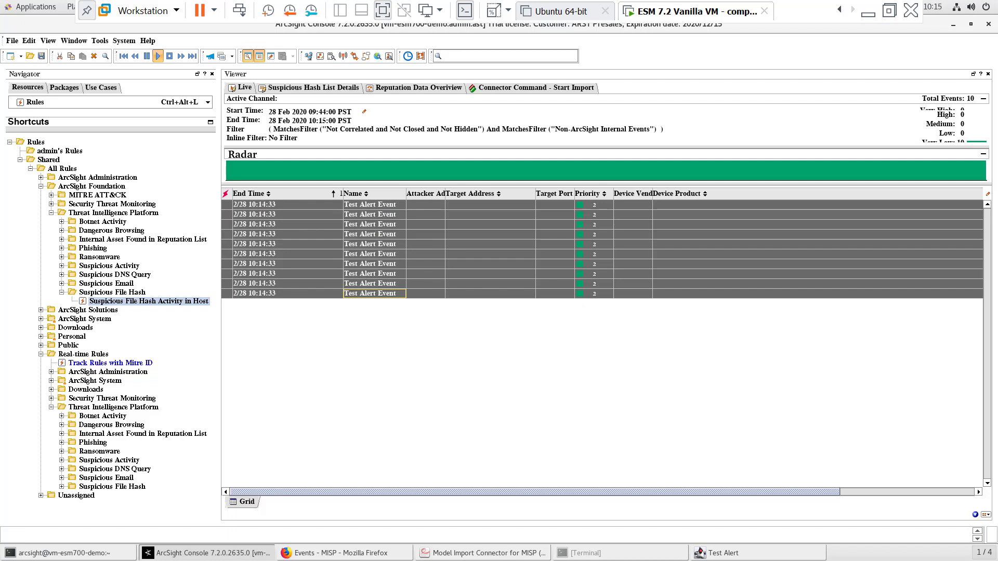
{"action": "left_click", "coordinate": [370, 244]}
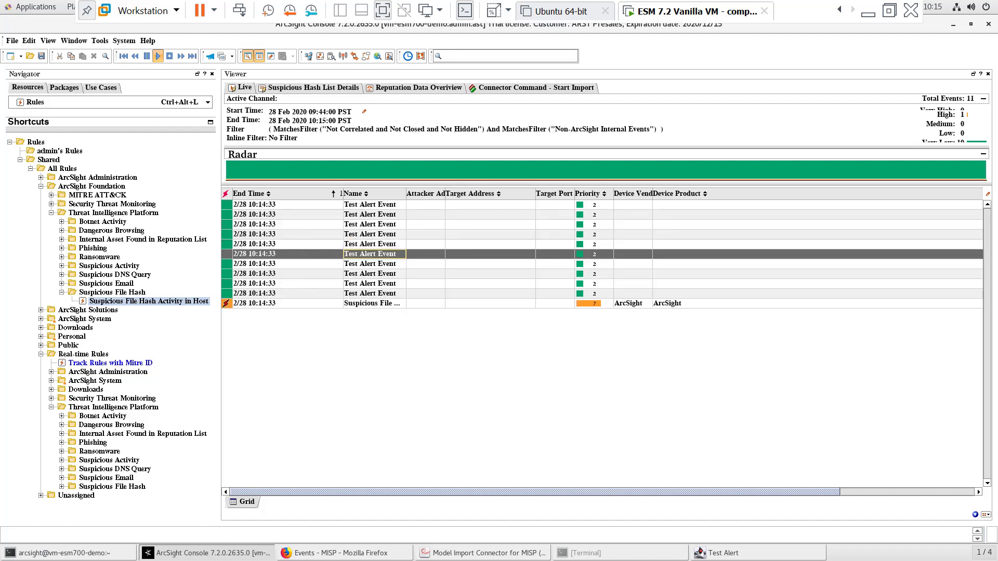
{"action": "double_click", "coordinate": [372, 303]}
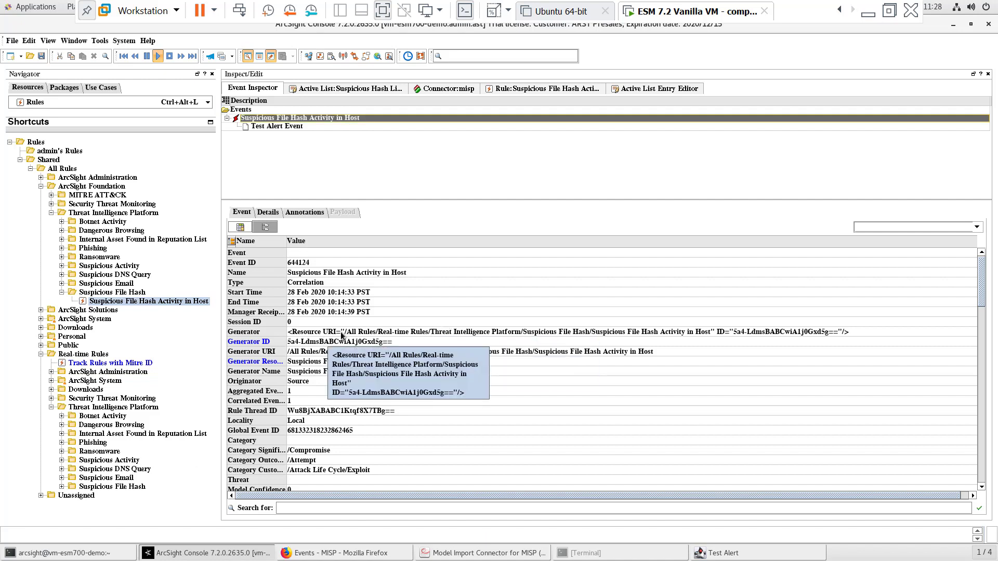
- Review the correlation's Generator and Generator URI, then select the underlying Test Alert Event
{"action": "left_click", "coordinate": [342, 334]}
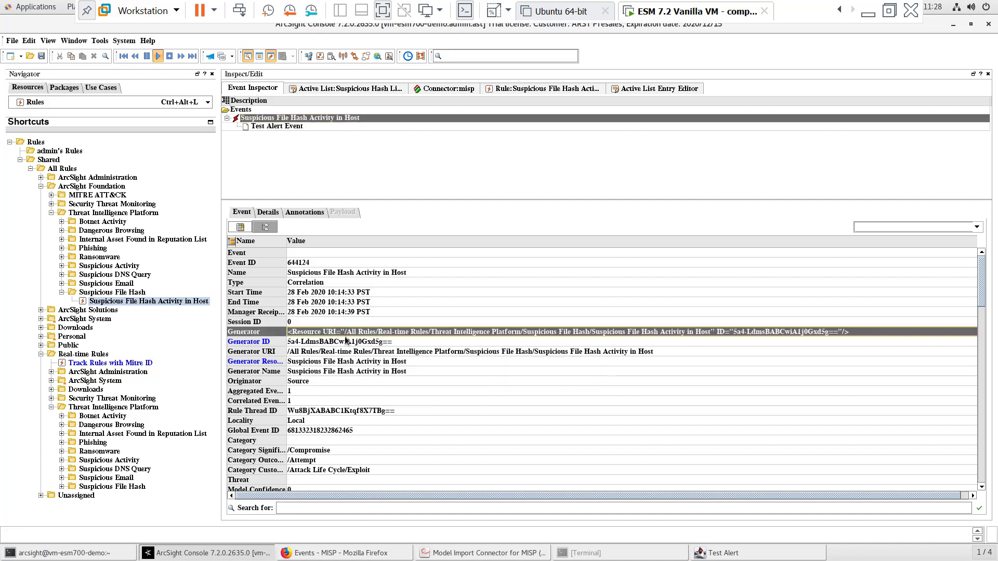
{"action": "left_click", "coordinate": [420, 354], "text": "ctrl"}
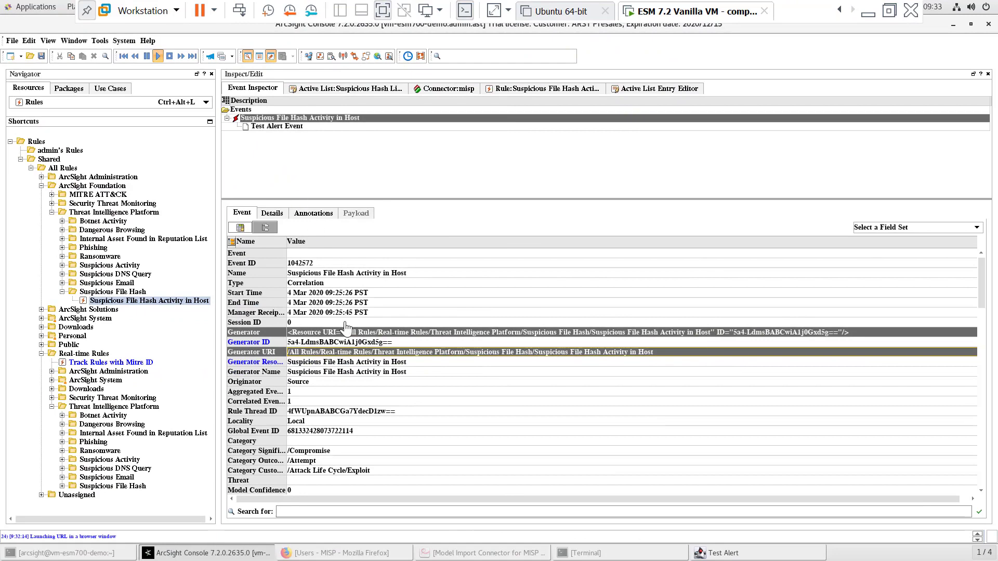
{"action": "left_click", "coordinate": [291, 127]}
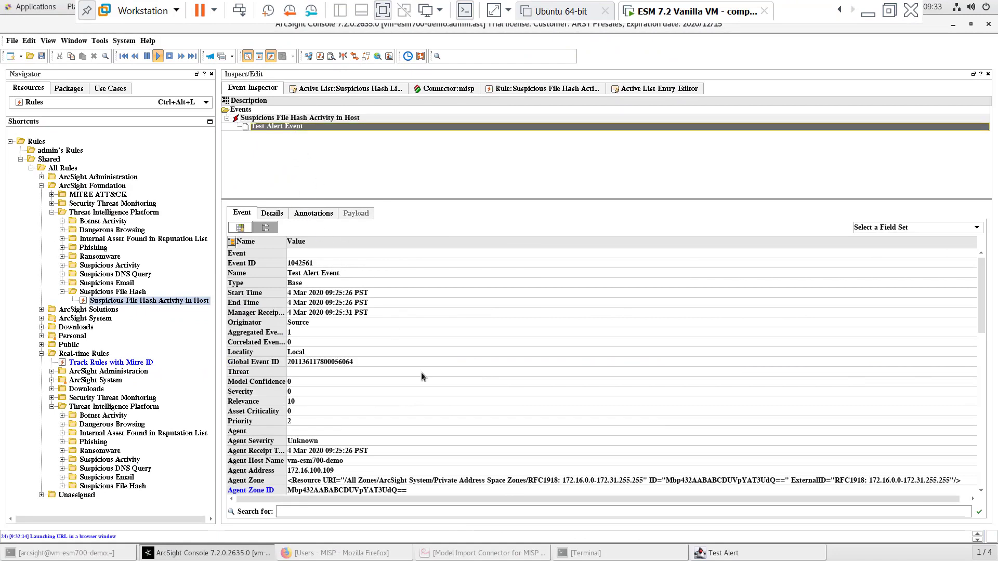
- Run a VirusTotal Hash Lookup on the test event's File Hash
{"action": "scroll", "coordinate": [421, 373], "scroll_direction": "down", "scroll_amount": 10}
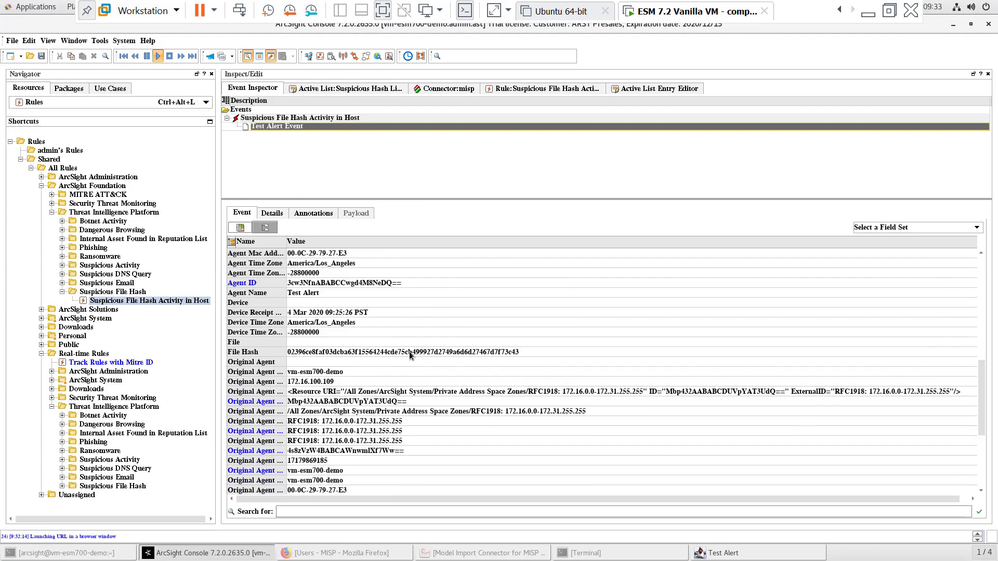
{"action": "left_click", "coordinate": [409, 352]}
{"action": "right_click", "coordinate": [368, 353]}
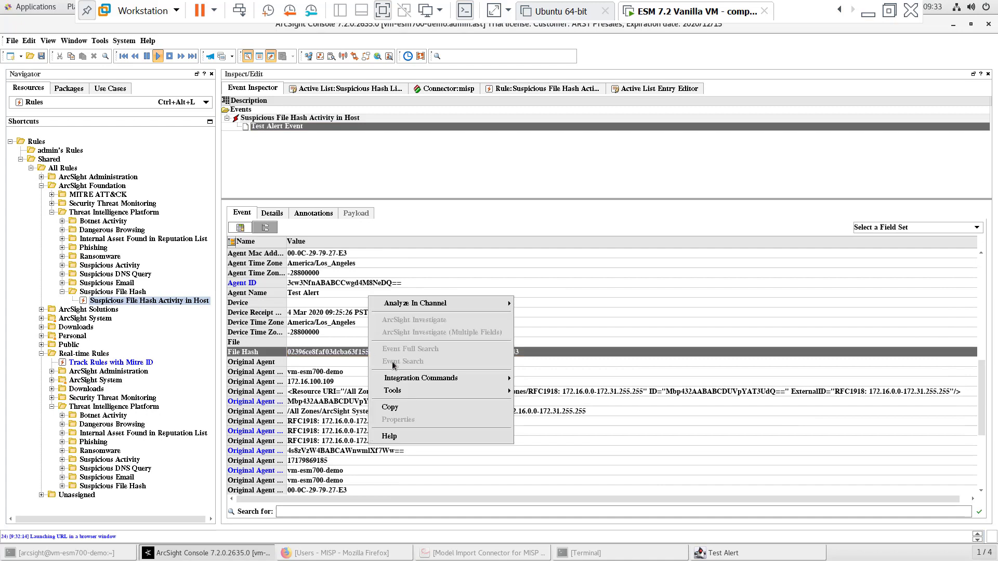
{"action": "mouse_move", "coordinate": [508, 380]}
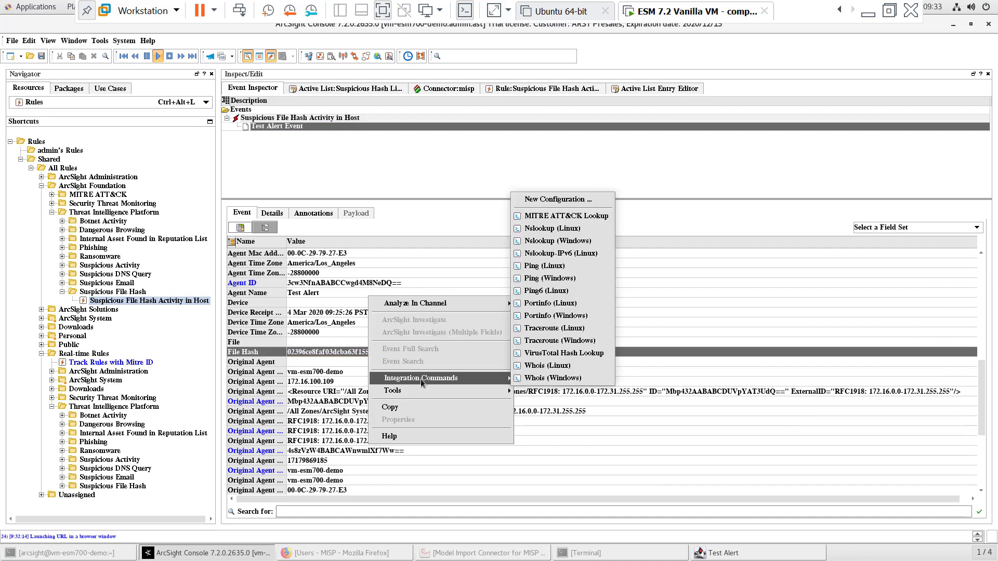
{"action": "left_click", "coordinate": [558, 358]}
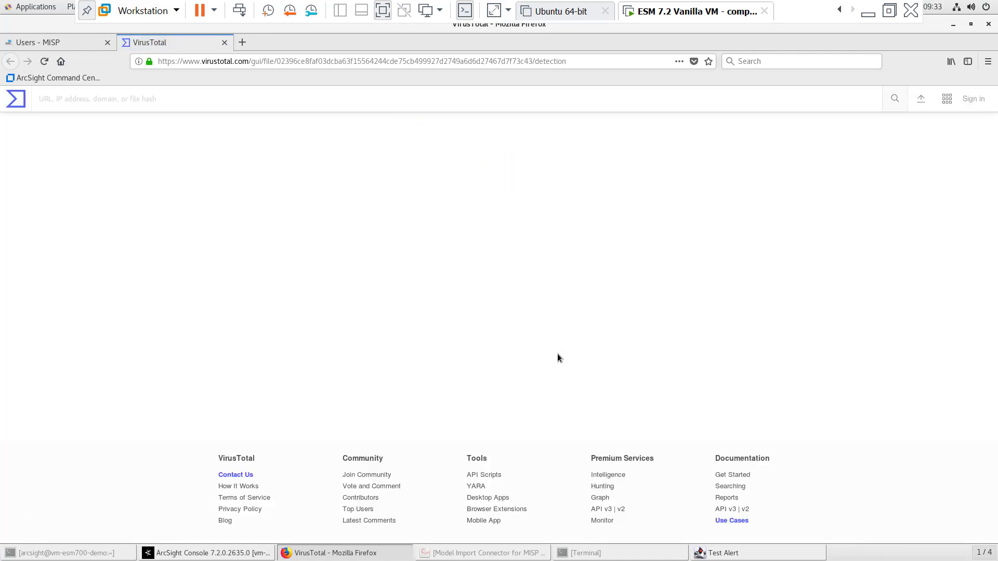
- Browse the VirusTotal report's Details and Behavior tabs for the flagged ELF file
{"action": "left_click", "coordinate": [266, 249]}
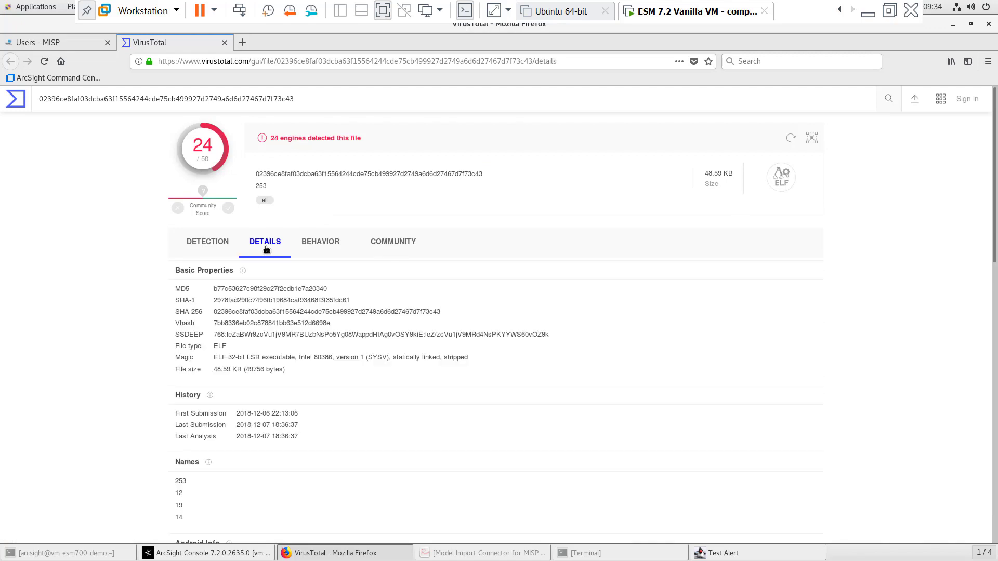
{"action": "left_click", "coordinate": [320, 247]}
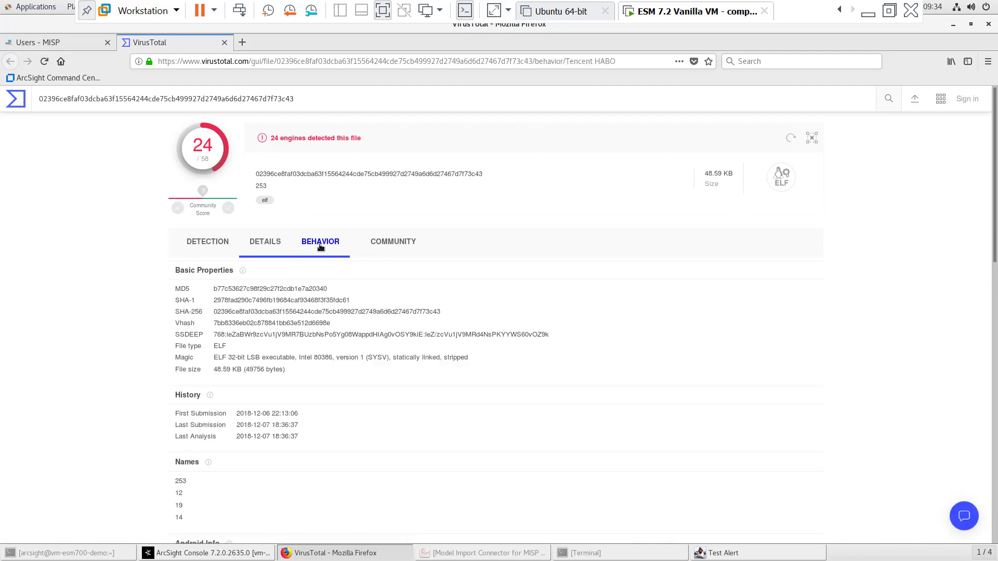
{"action": "left_click", "coordinate": [240, 244]}
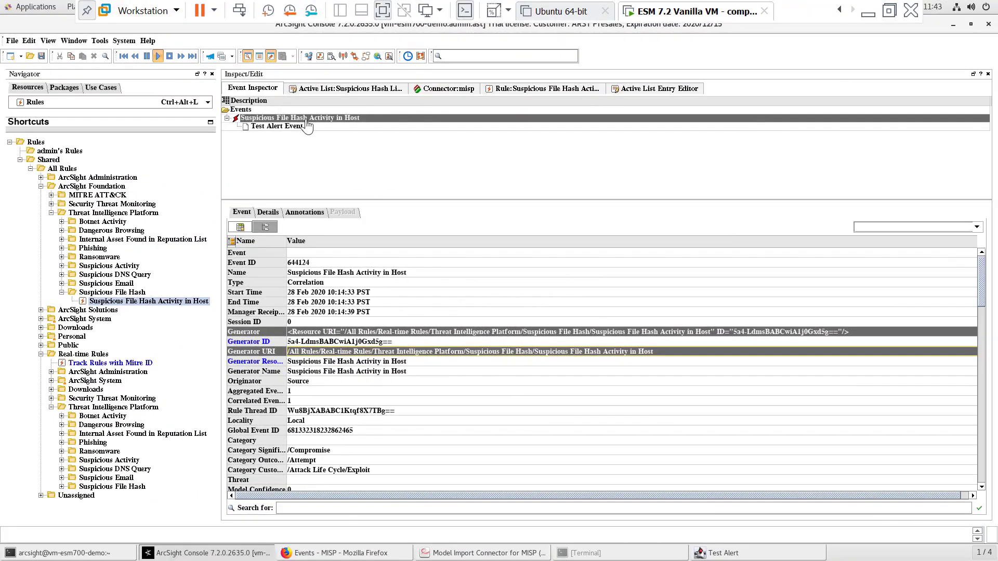
- Switch the Navigator to Lists and select Suspicious Addresses List through Suspicious URL List
{"action": "left_click", "coordinate": [270, 56]}
{"action": "left_click", "coordinate": [76, 103]}
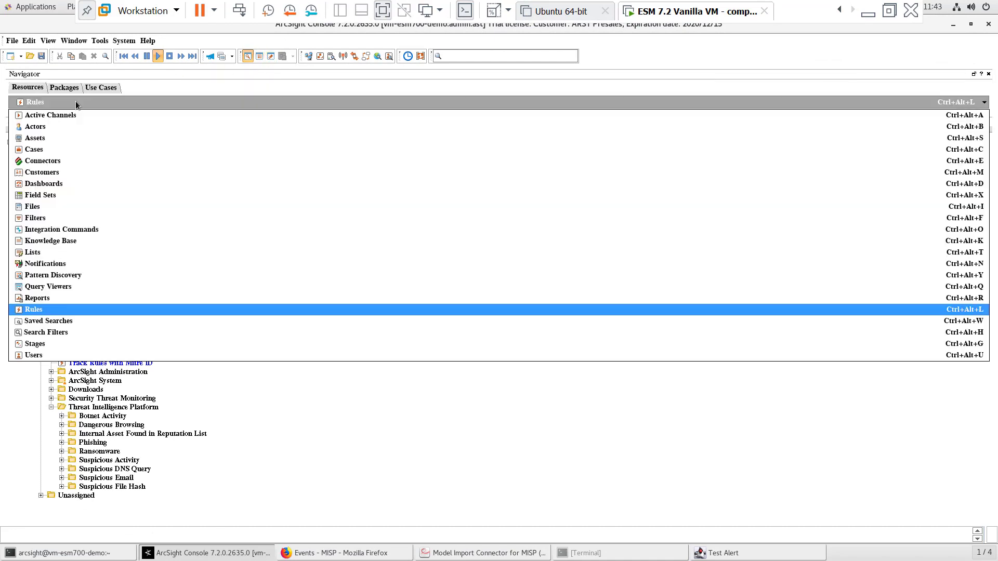
{"action": "left_click", "coordinate": [85, 254]}
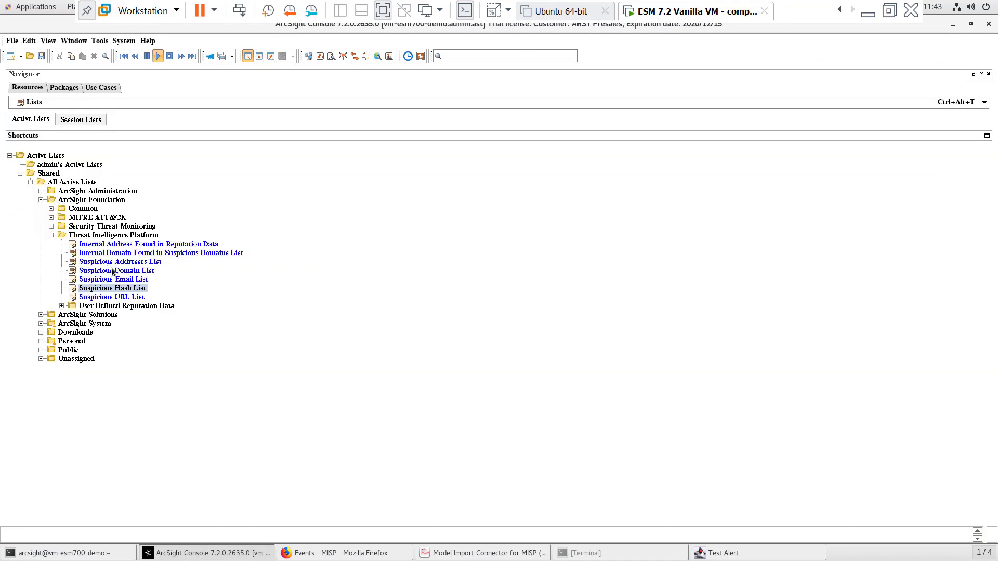
{"action": "left_click", "coordinate": [139, 261]}
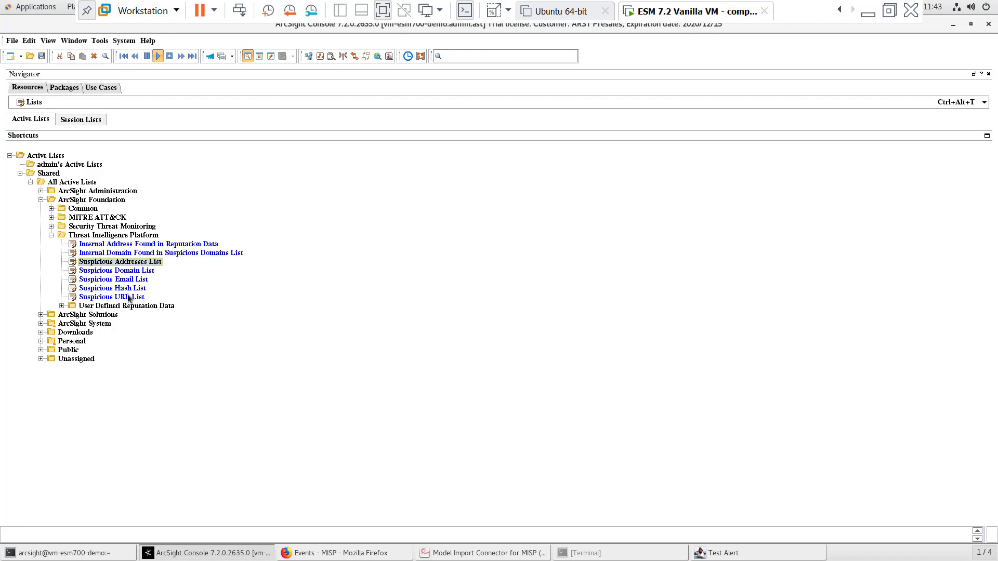
{"action": "left_click", "coordinate": [134, 298], "text": "shift"}
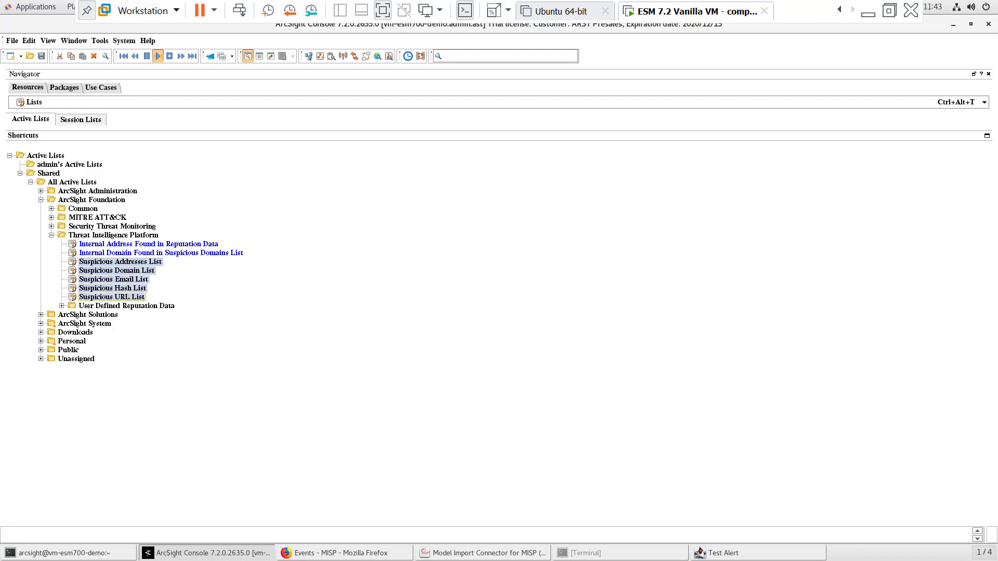